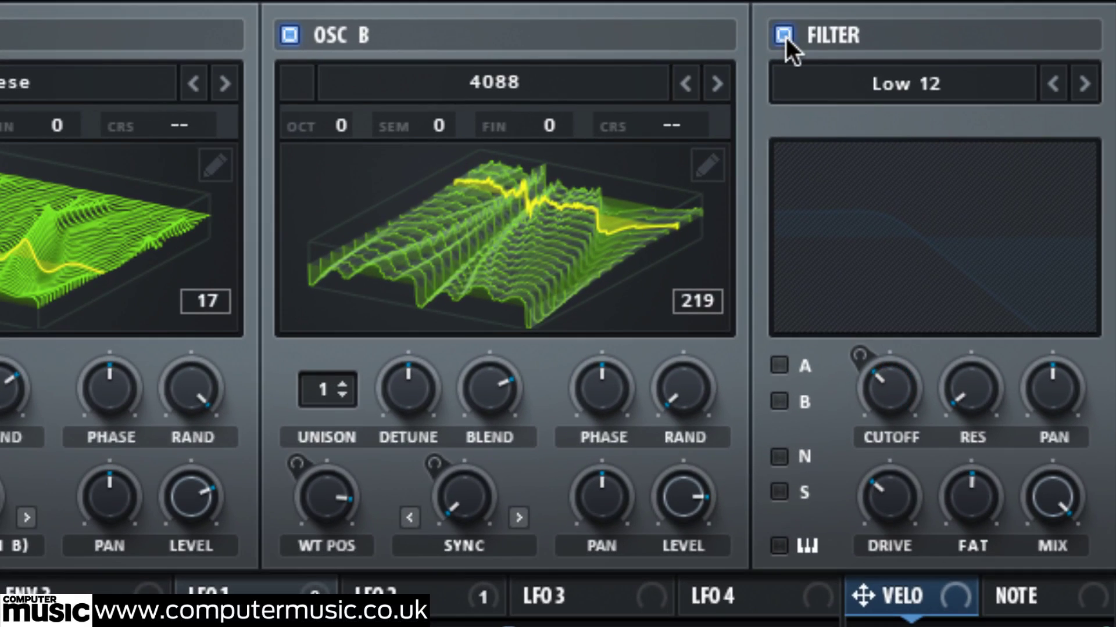
Switch the filter on and route oscillators A, B and the sub through it.
left_click(784, 36)
left_click(783, 364)
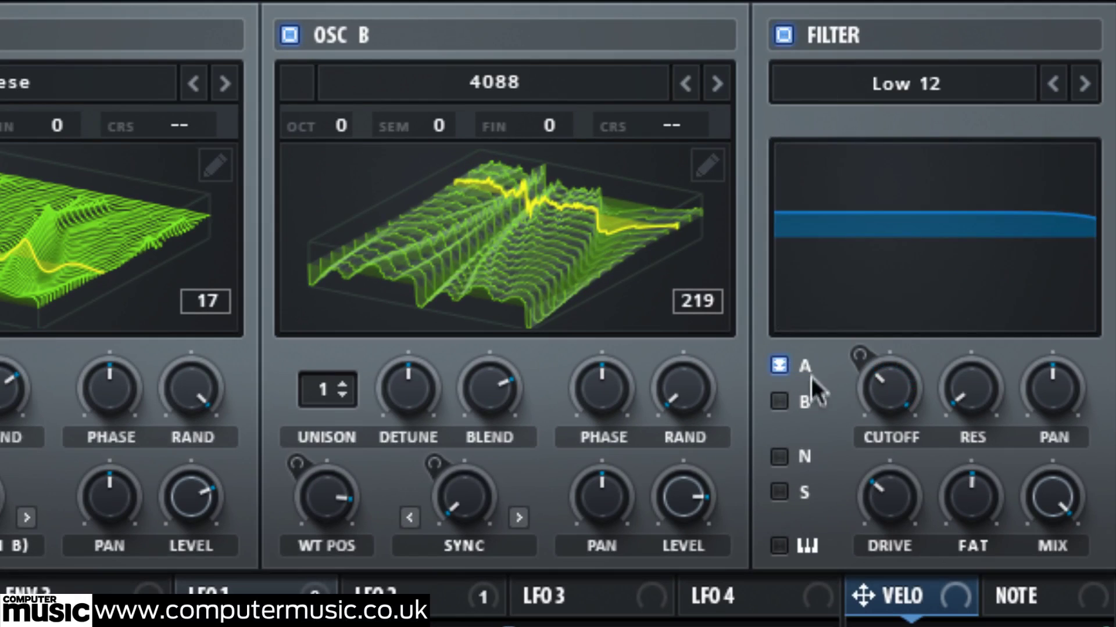
left_click(777, 401)
left_click(779, 494)
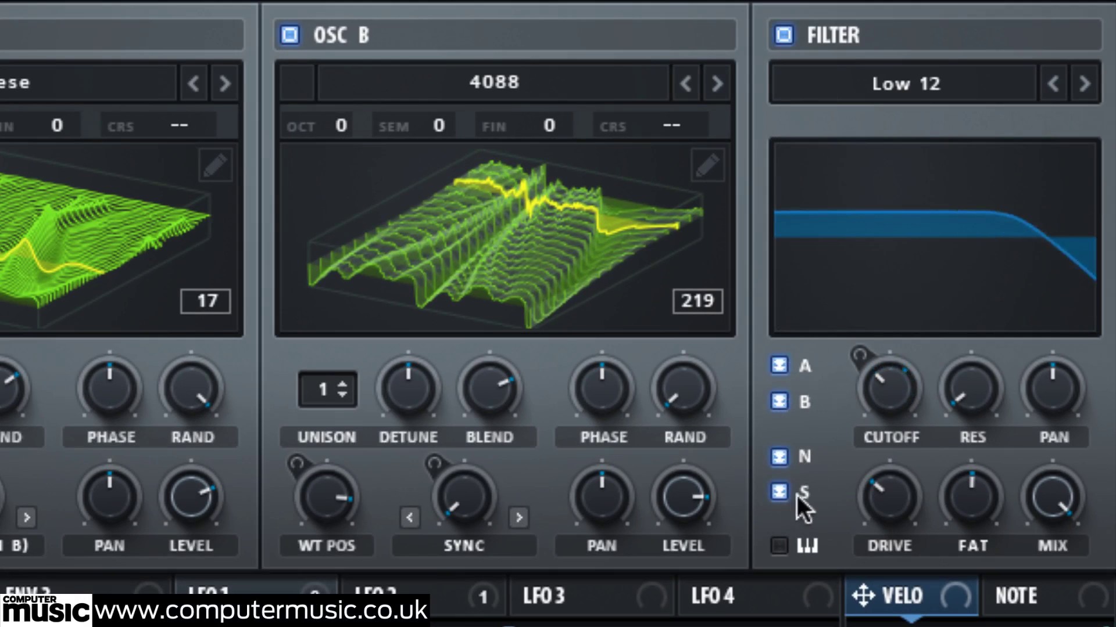
Toggle the filter's key tracking off and back on, leaving it enabled.
left_click(778, 547)
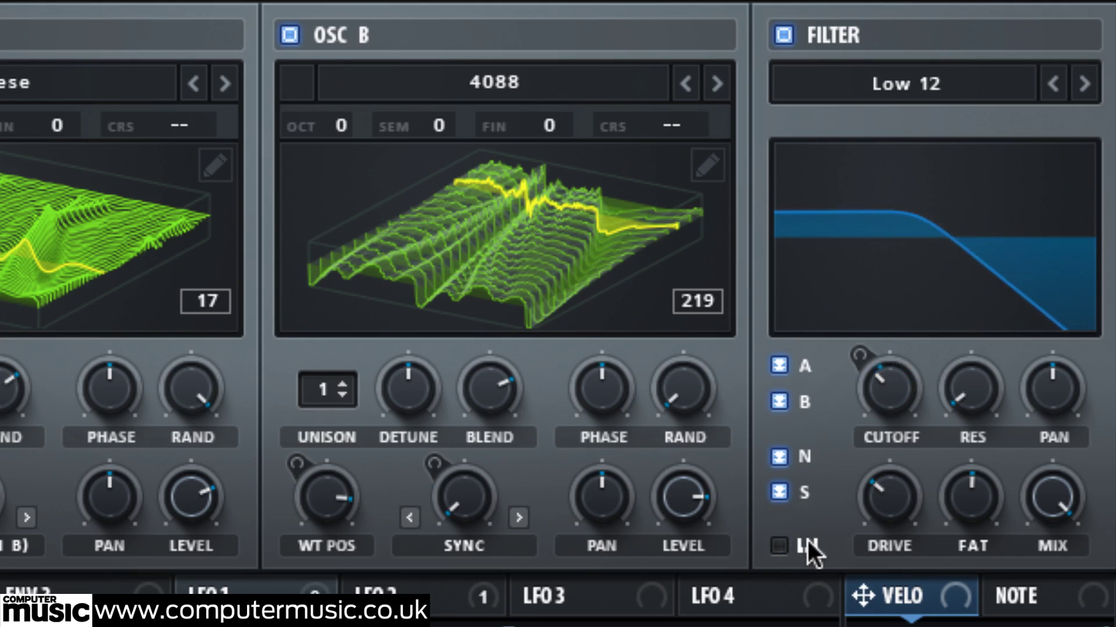
left_click(779, 546)
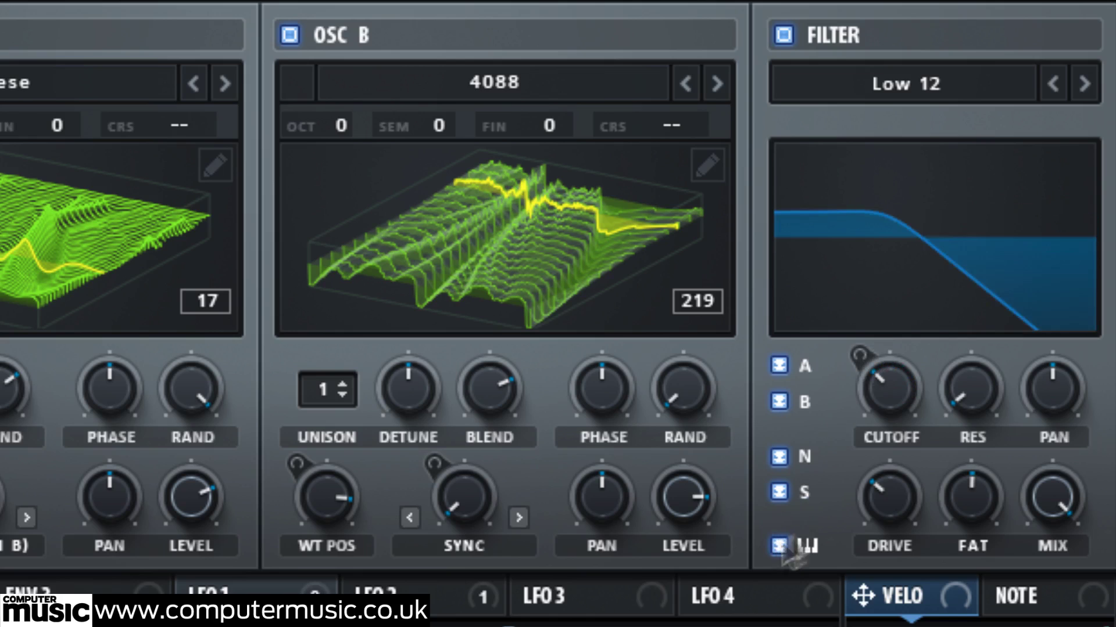
left_click(908, 83)
mouse_move(902, 114)
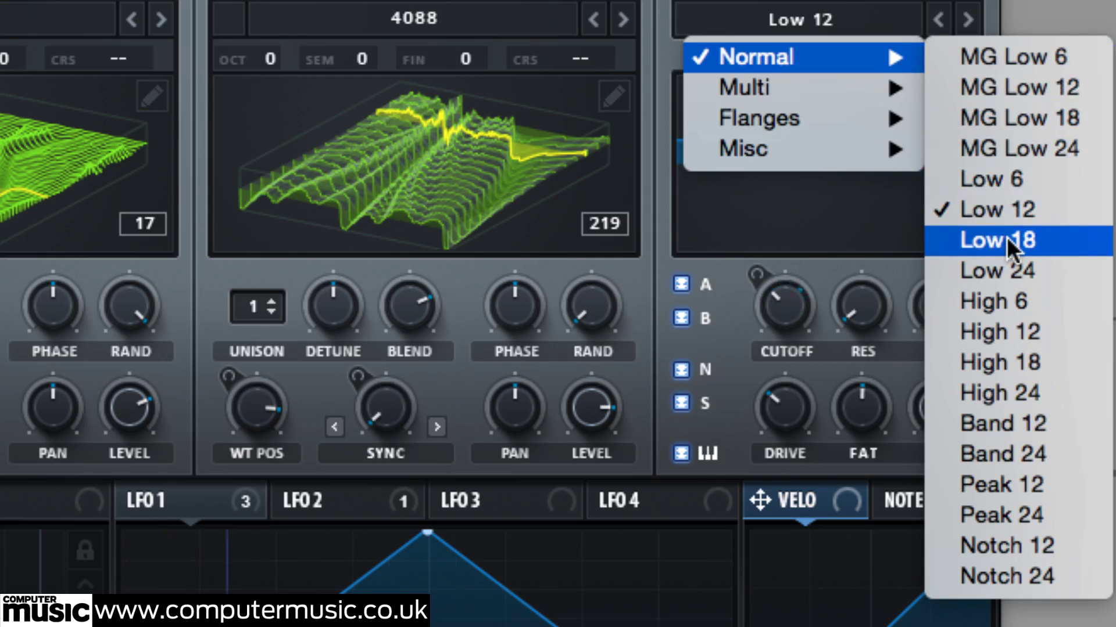
Try the High 24 filter type, then Band 24.
left_click(1021, 391)
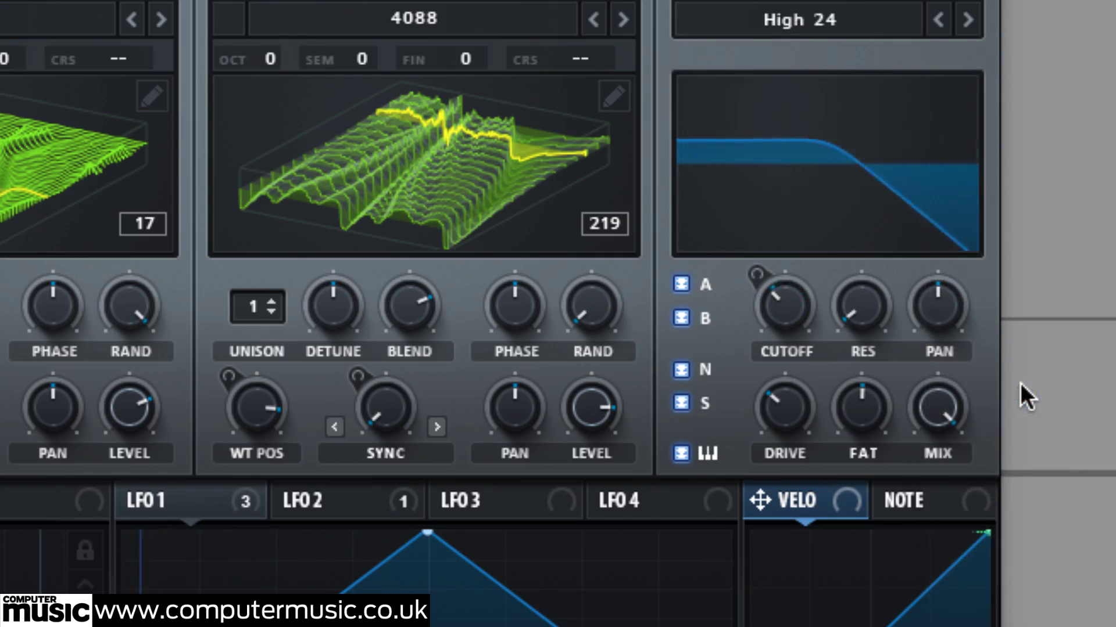
left_click(799, 24)
mouse_move(799, 46)
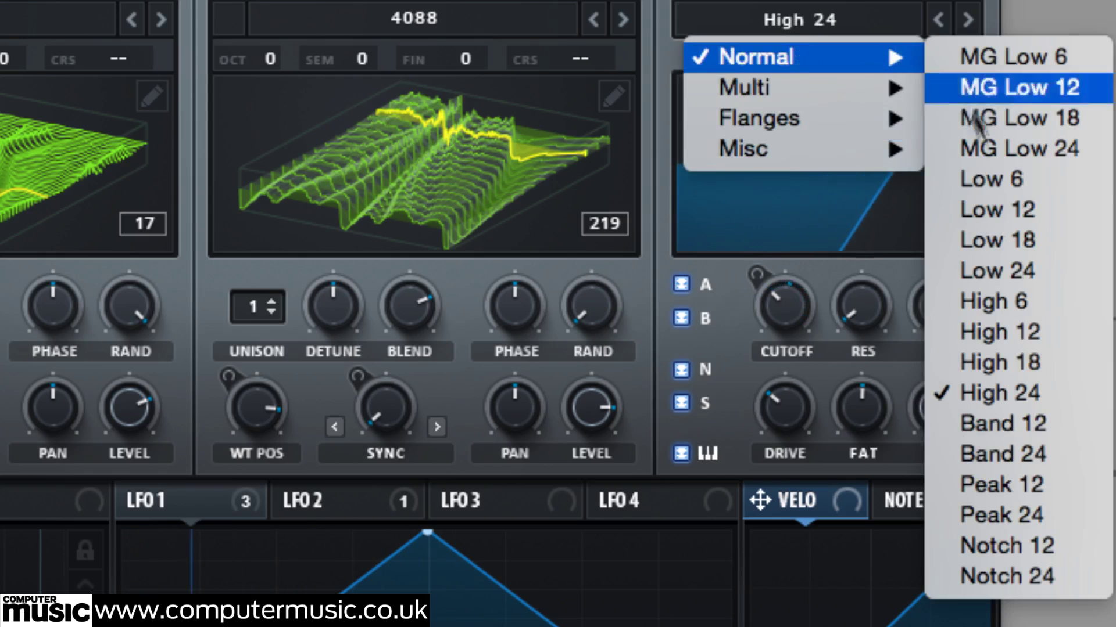
left_click(1000, 457)
Switch to Multi LP 12, then L/B/H 24 with morph lowered to about 20%.
left_click(771, 19)
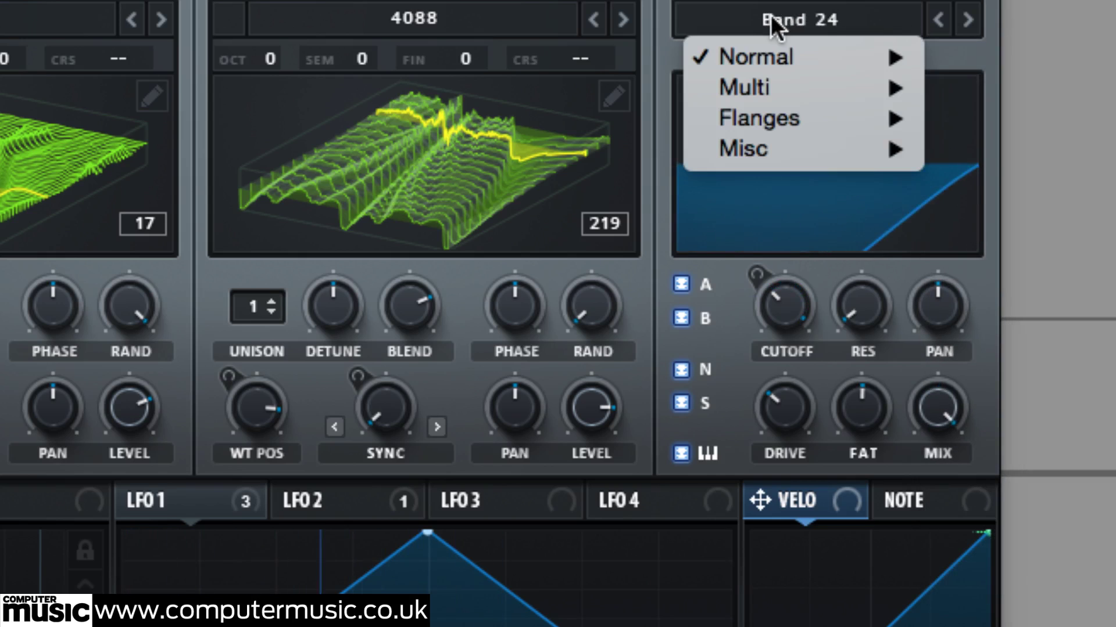
mouse_move(806, 86)
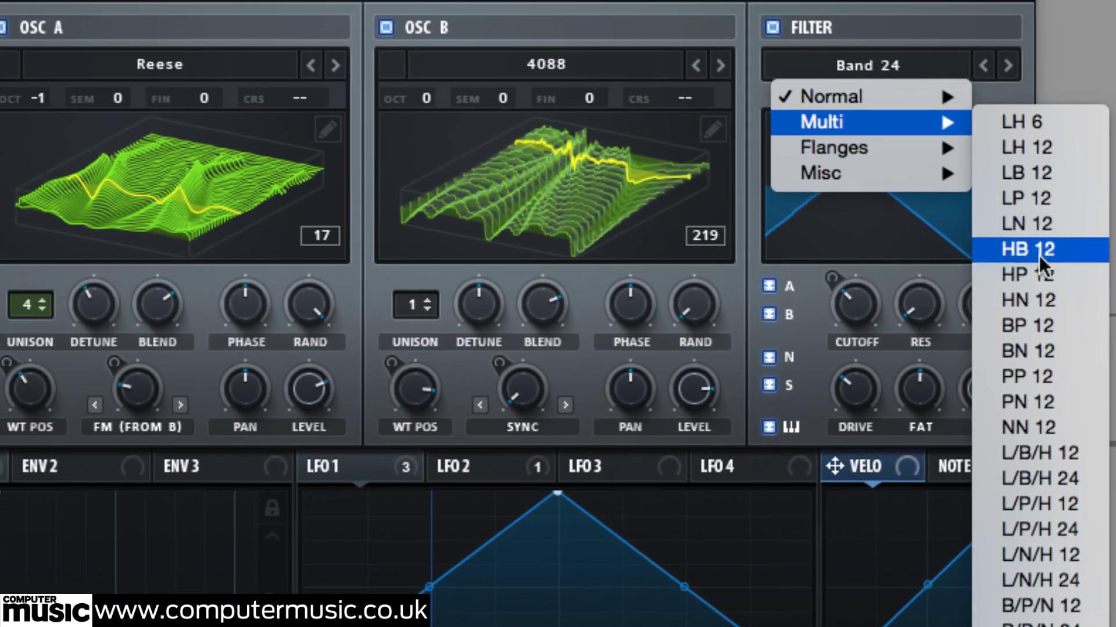
left_click(1052, 203)
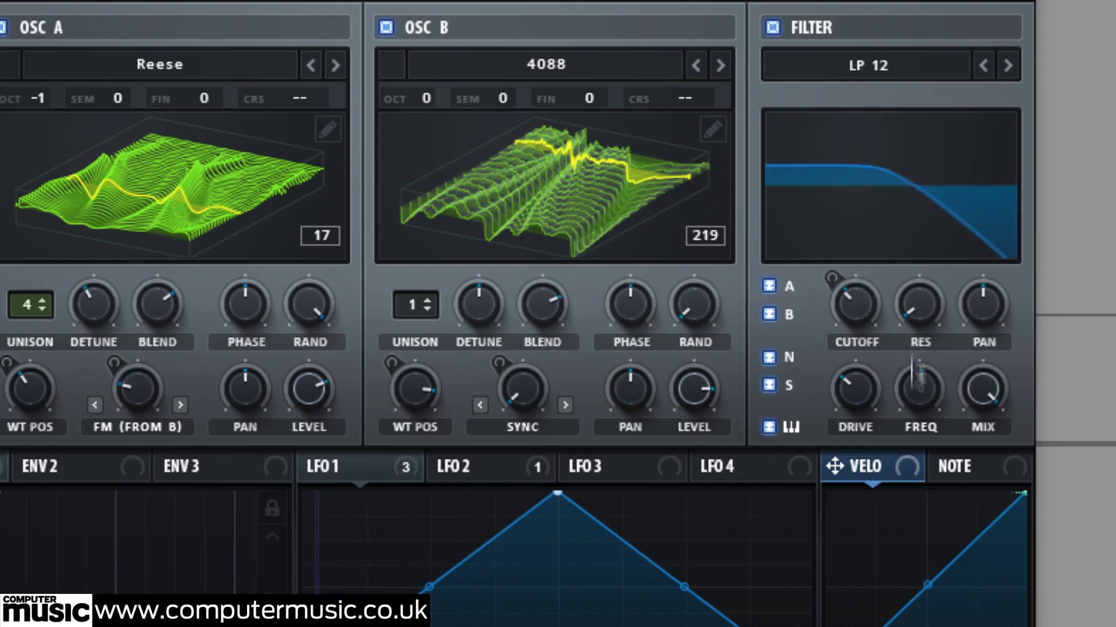
left_click(860, 65)
mouse_move(875, 126)
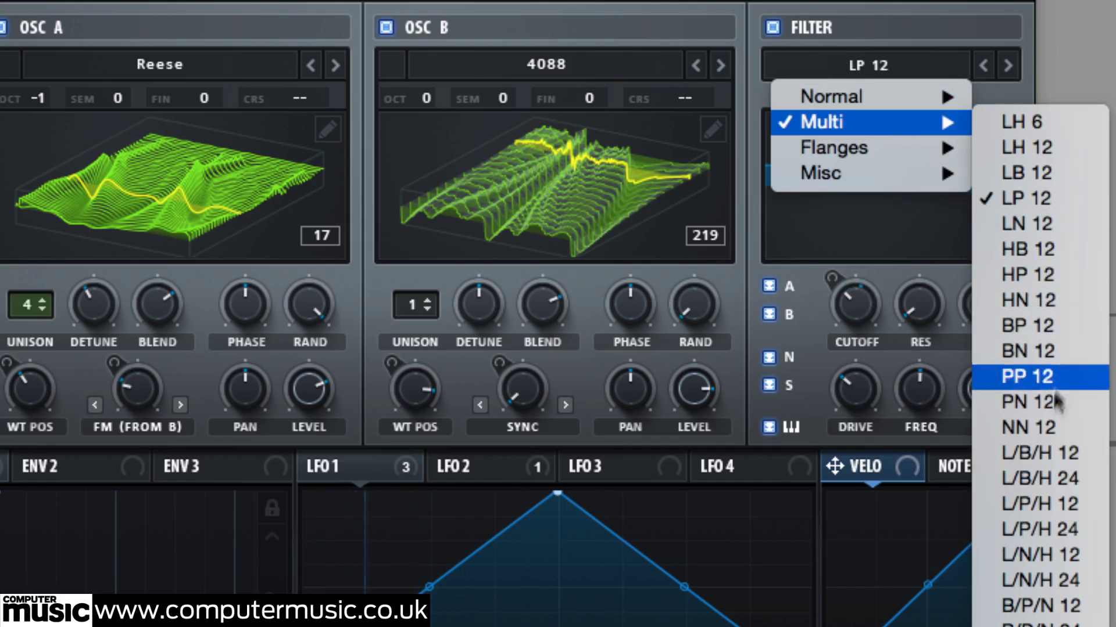
left_click(1055, 478)
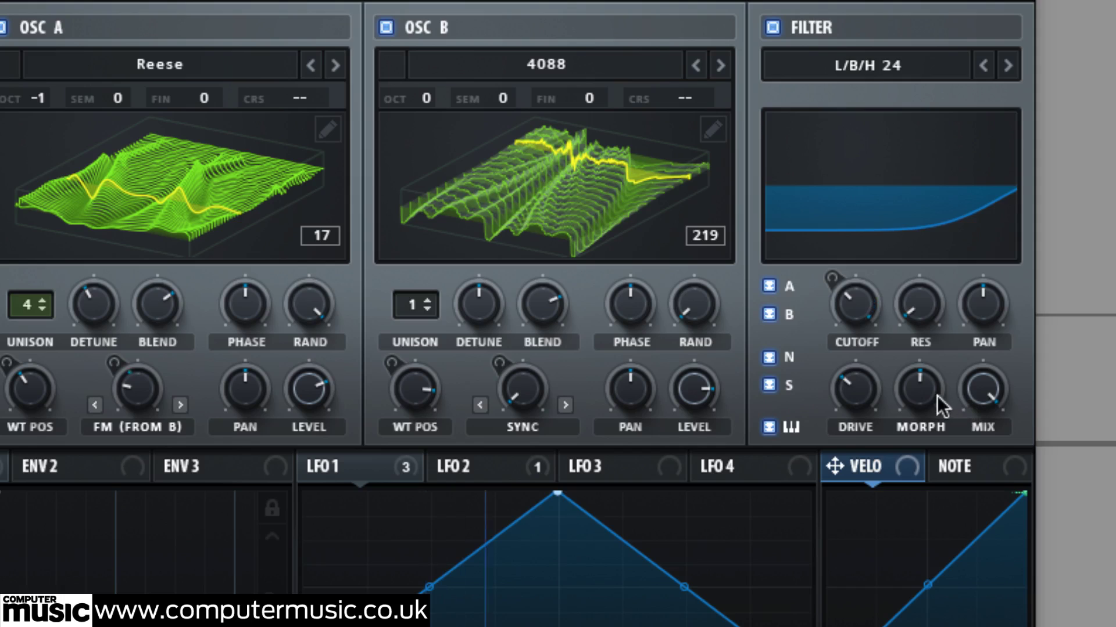
mouse_move(919, 390)
left_mouse_down()
mouse_move(906, 528)
mouse_move(933, 312)
mouse_move(925, 401)
left_mouse_up()
Try Formant-I and Formant-II, sweeping the formant and settling resonance at 9%.
left_click(863, 62)
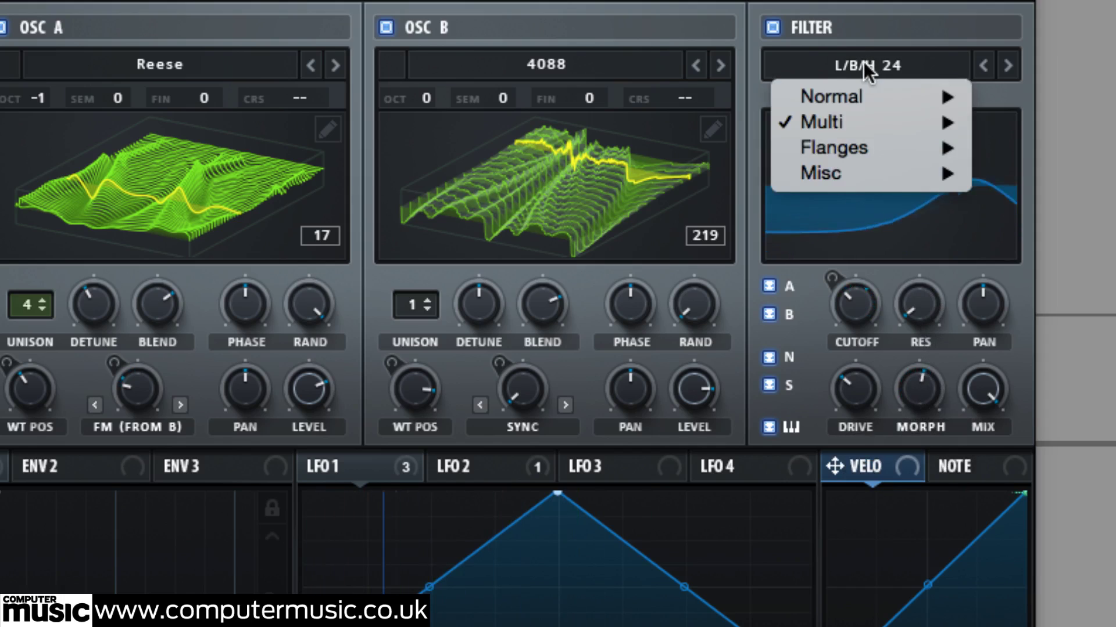
mouse_move(888, 172)
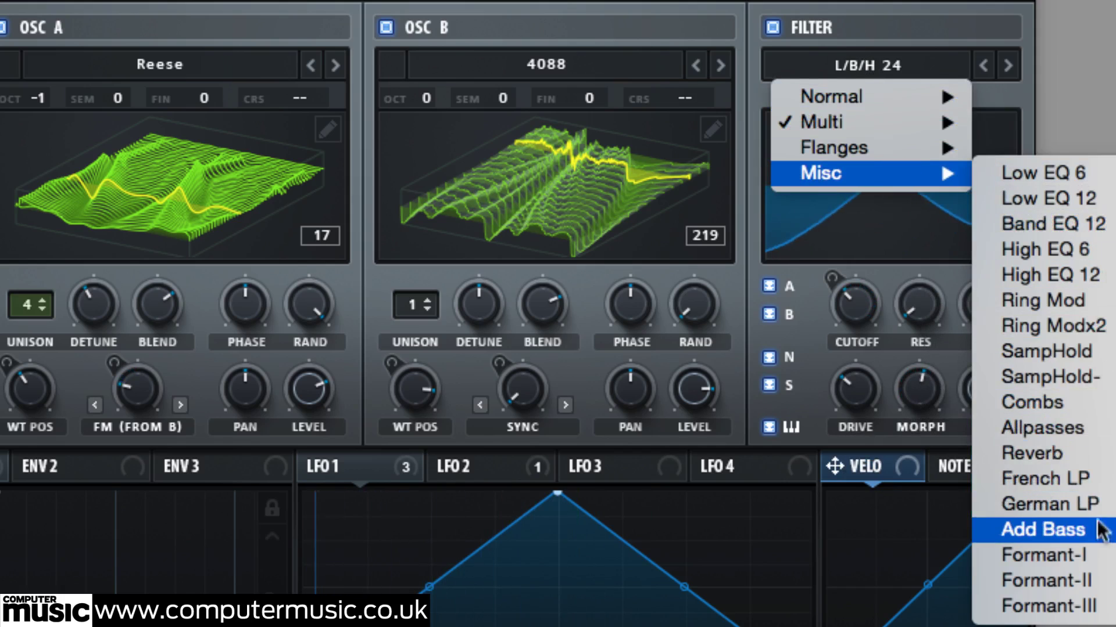
left_click(1089, 554)
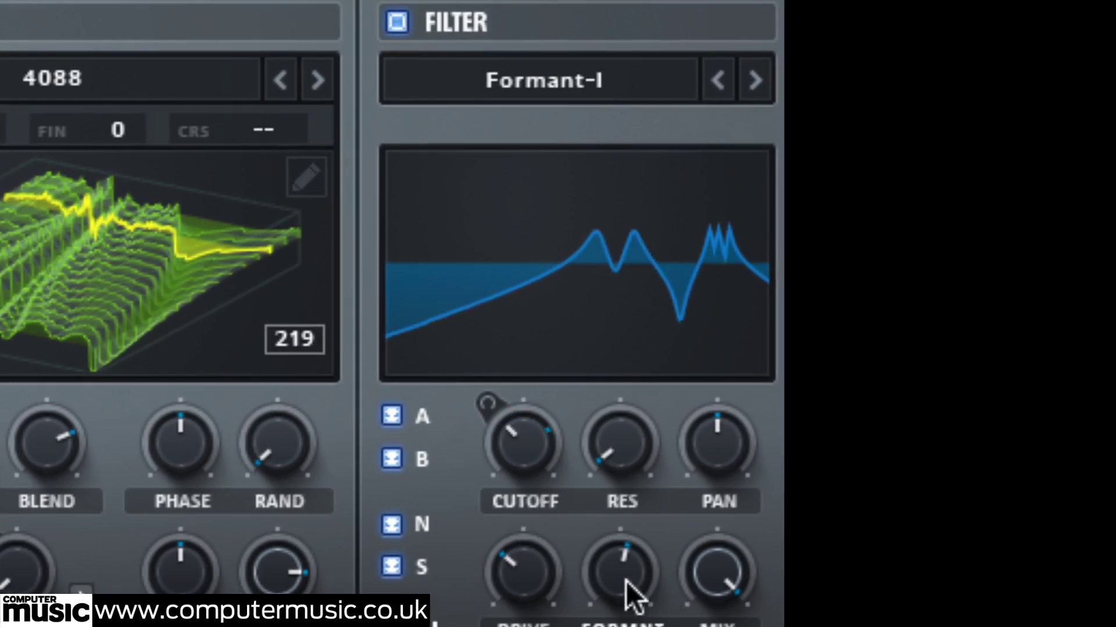
left_click_drag(626, 581, 657, 521)
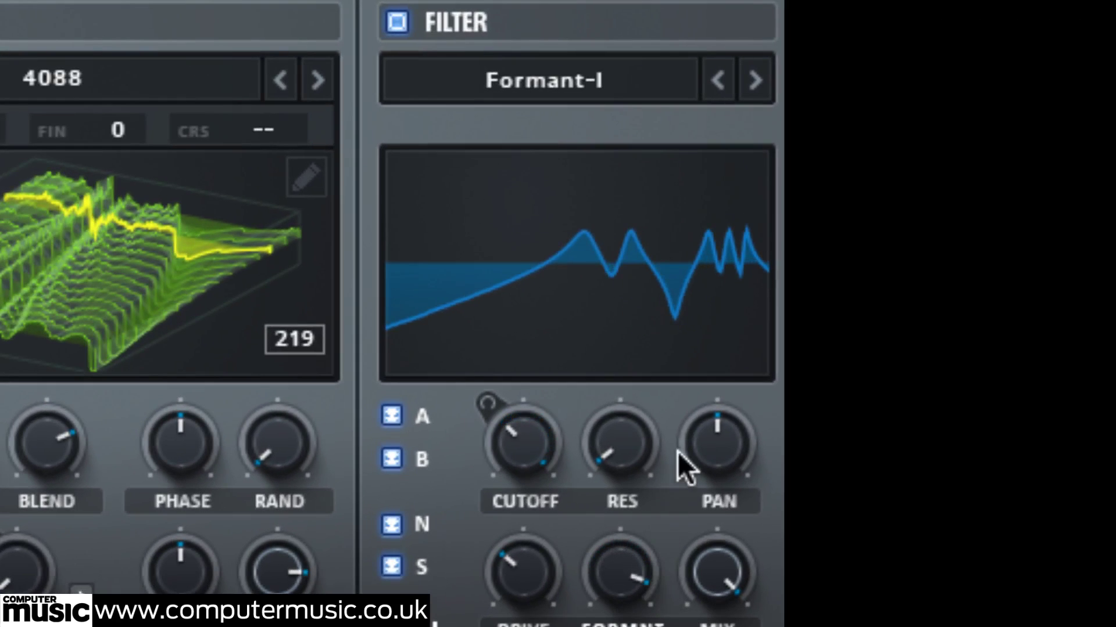
left_click(750, 77)
left_click_drag(626, 574, 625, 604)
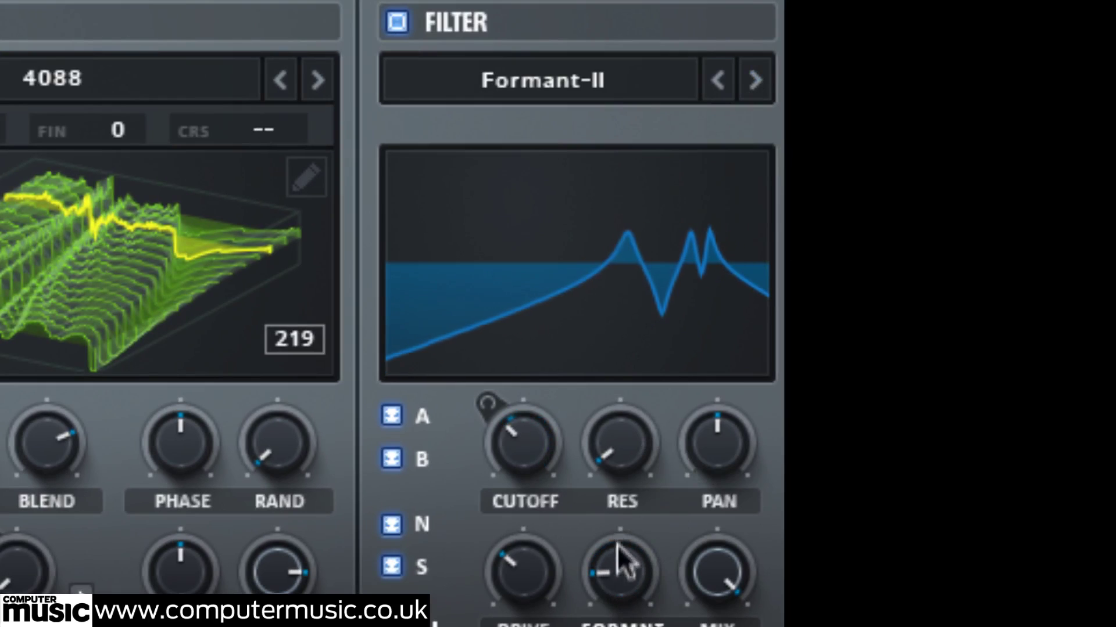
left_click_drag(620, 442, 630, 278)
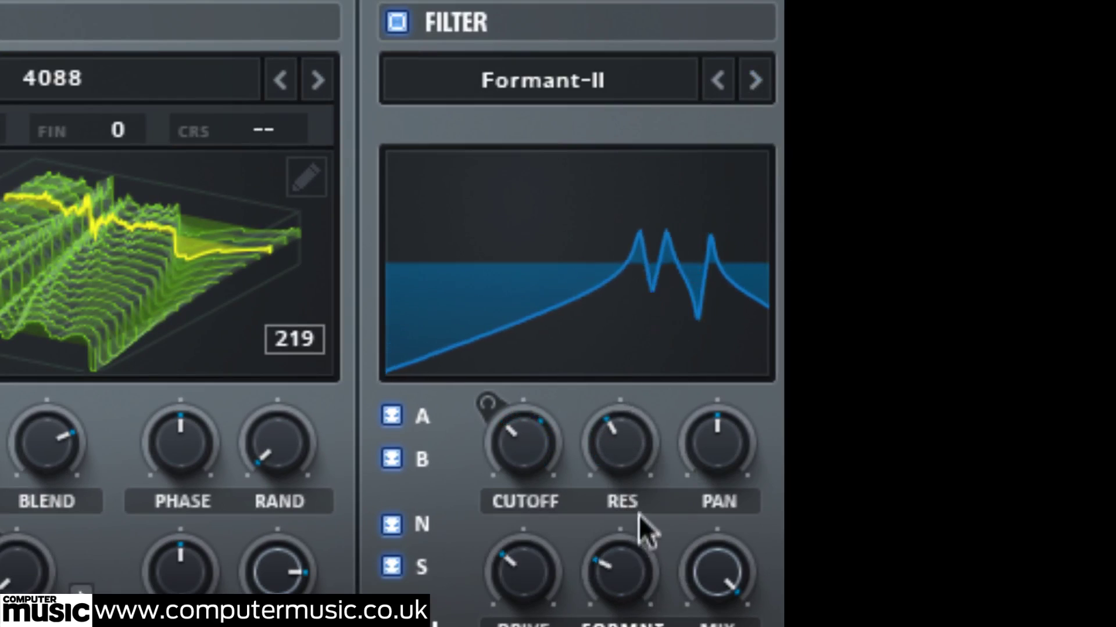
left_click_drag(654, 441, 579, 569)
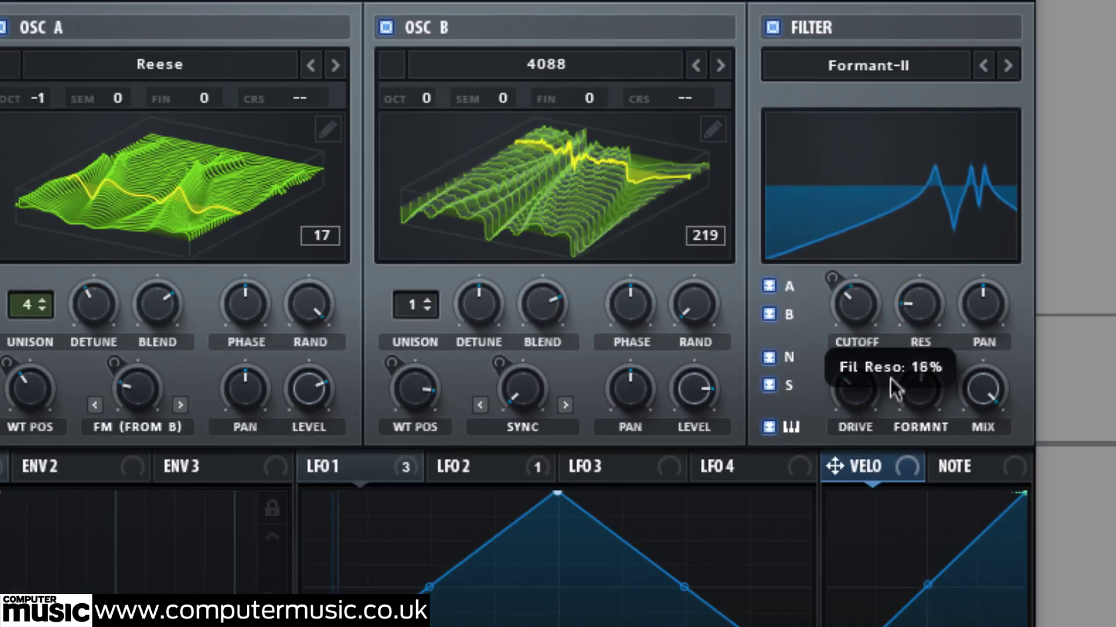
left_click_drag(895, 389, 895, 407)
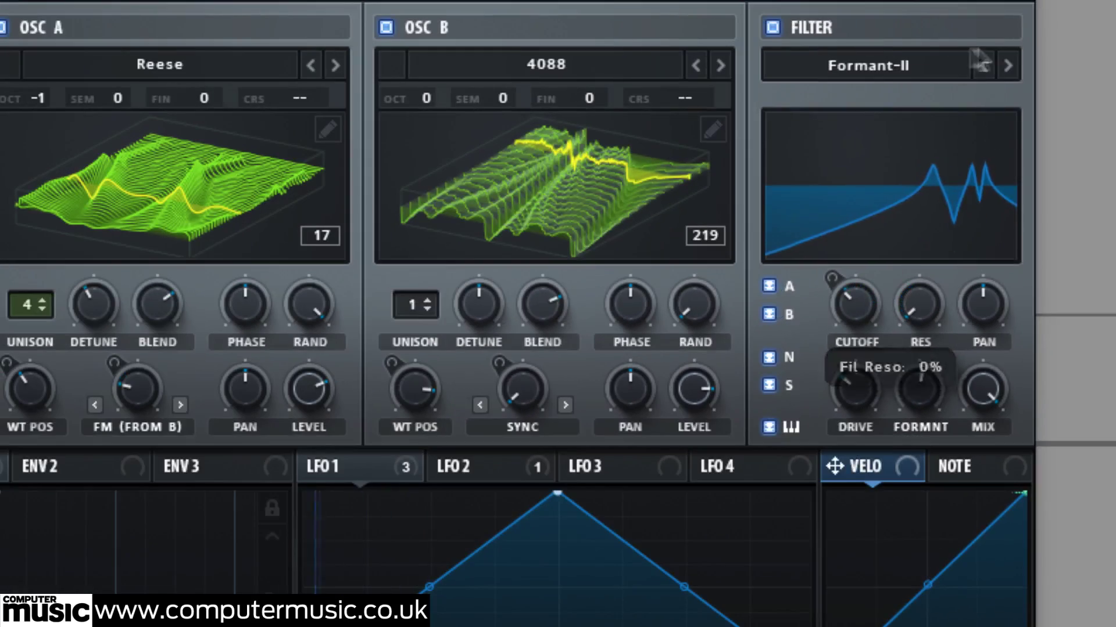
Try FPhs 12HL6+ with HL width about 18%, then return to Low 12.
left_click(874, 70)
mouse_move(878, 155)
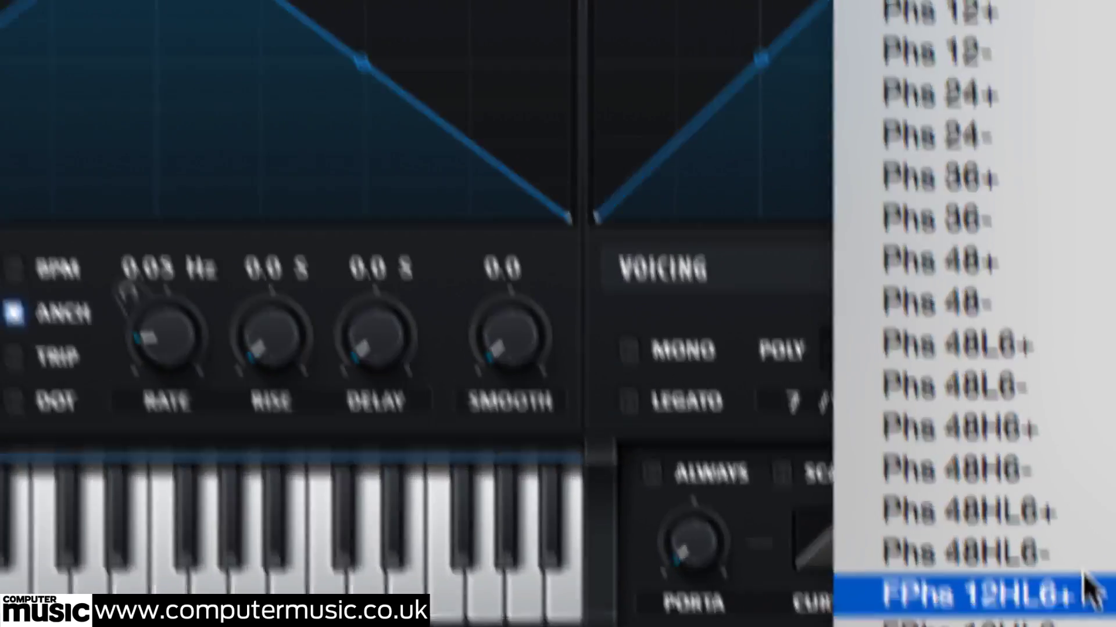
left_click(897, 563)
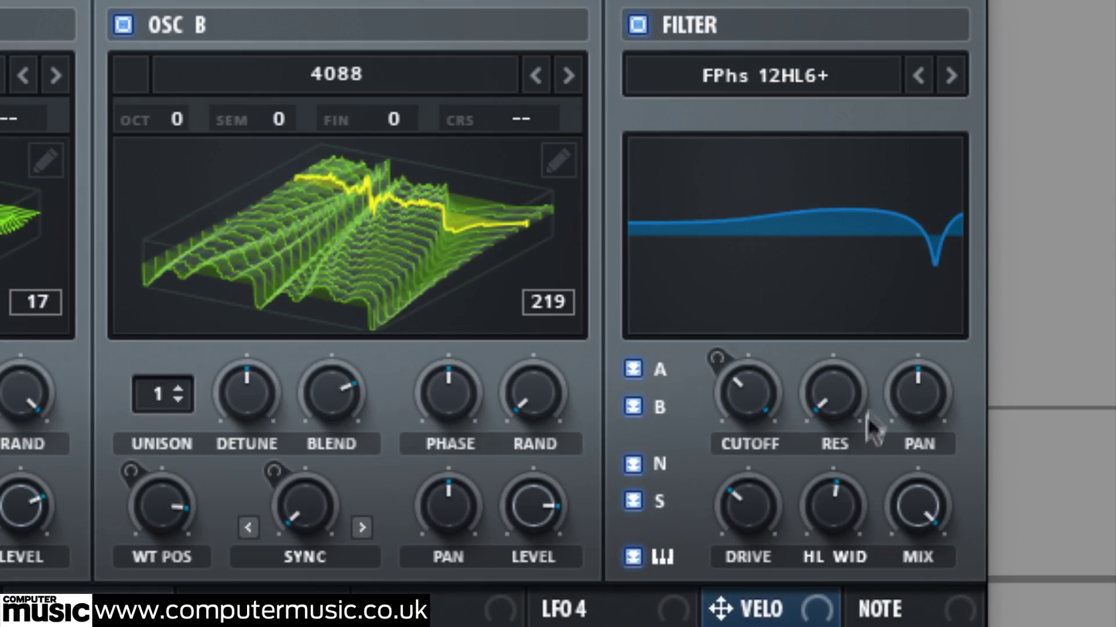
left_click_drag(844, 505, 854, 533)
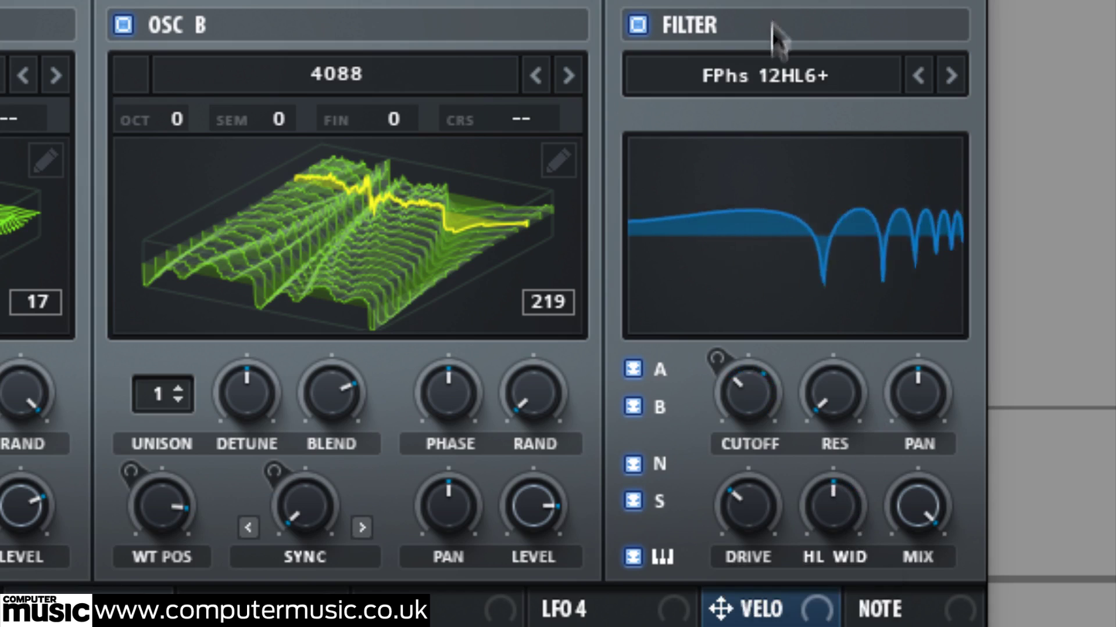
left_click(776, 75)
mouse_move(819, 116)
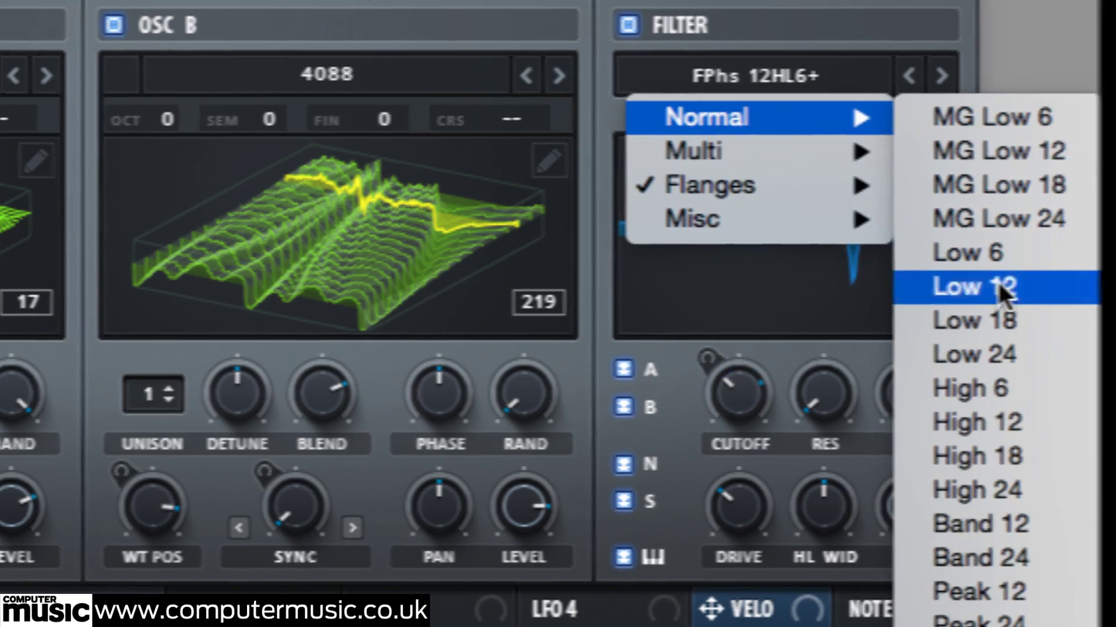
left_click(1007, 282)
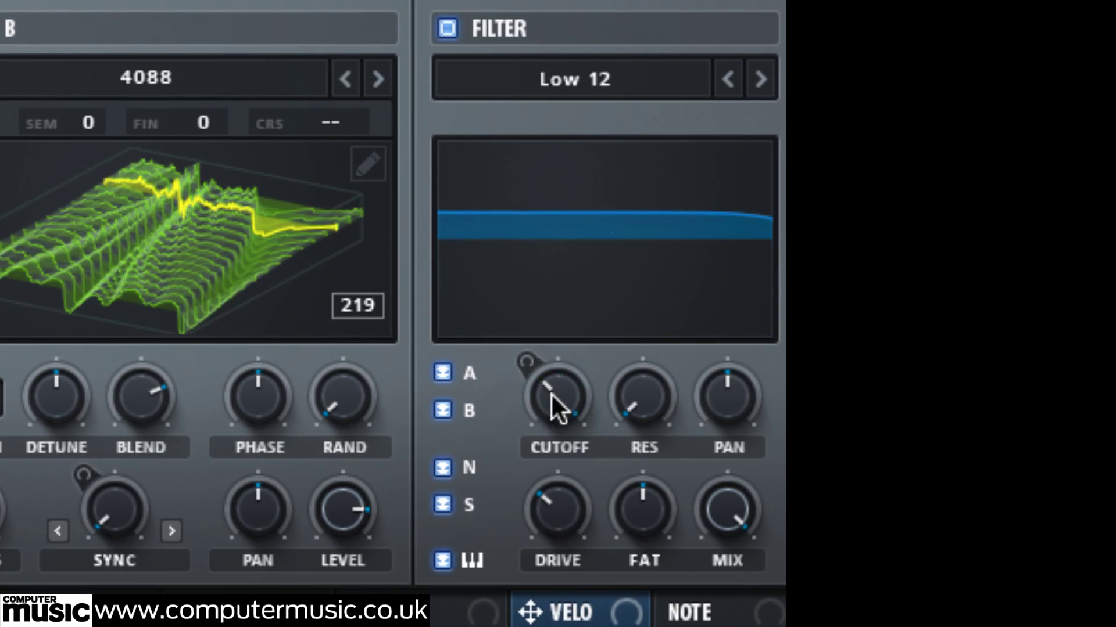
Drop cutoff to about 95 Hz, raise resonance to about 55%, and reset stereo to centre.
mouse_move(553, 395)
left_mouse_down()
mouse_move(546, 526)
mouse_move(550, 410)
left_mouse_up()
left_click_drag(627, 401, 624, 276)
left_click_drag(722, 393, 716, 169)
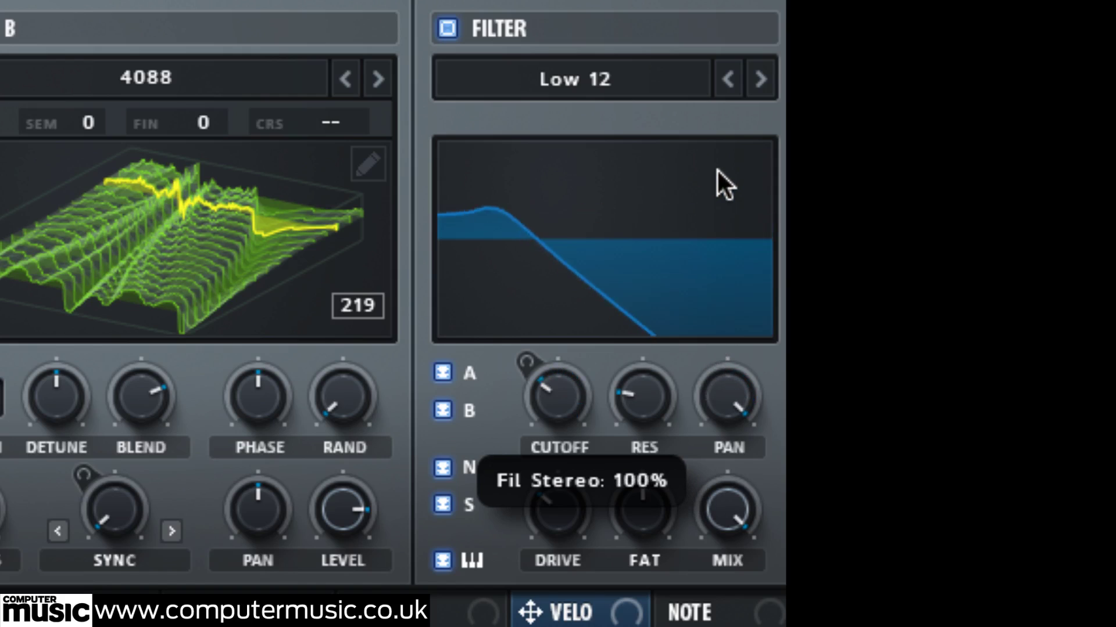
left_click_drag(726, 399, 717, 303)
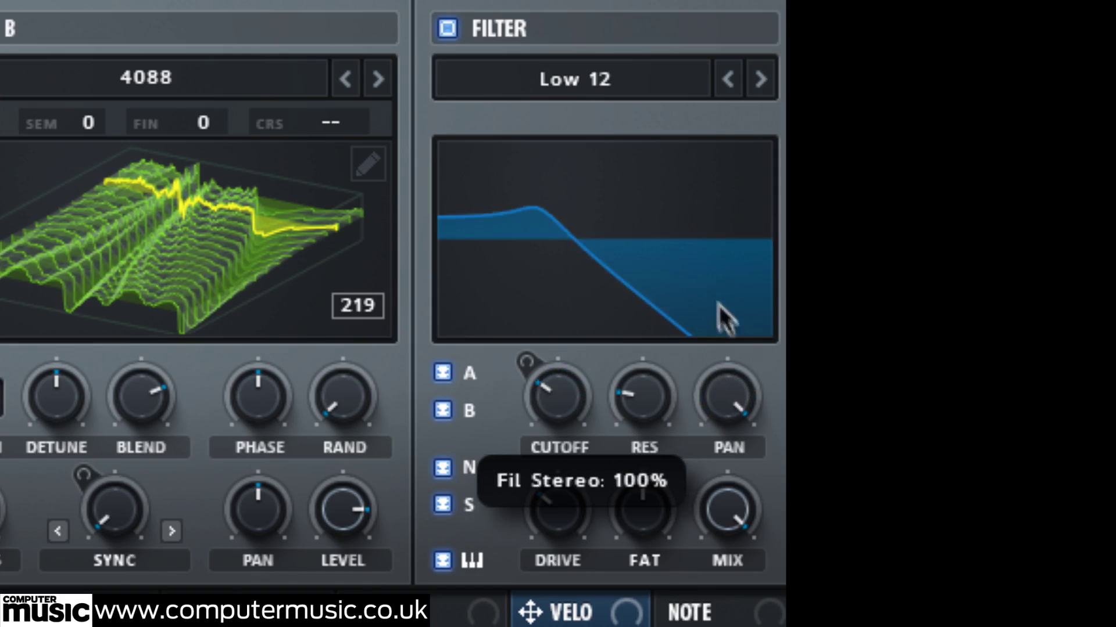
double_click(722, 395)
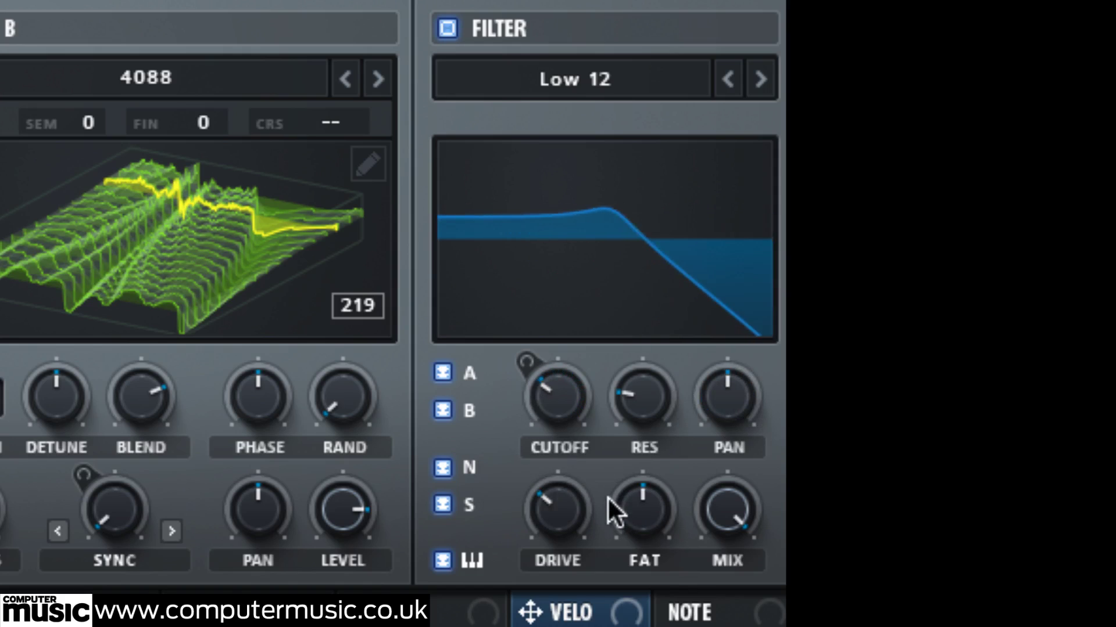
Push the filter drive up, nudge mix, then set drive to about 70%.
left_click_drag(560, 522, 589, 320)
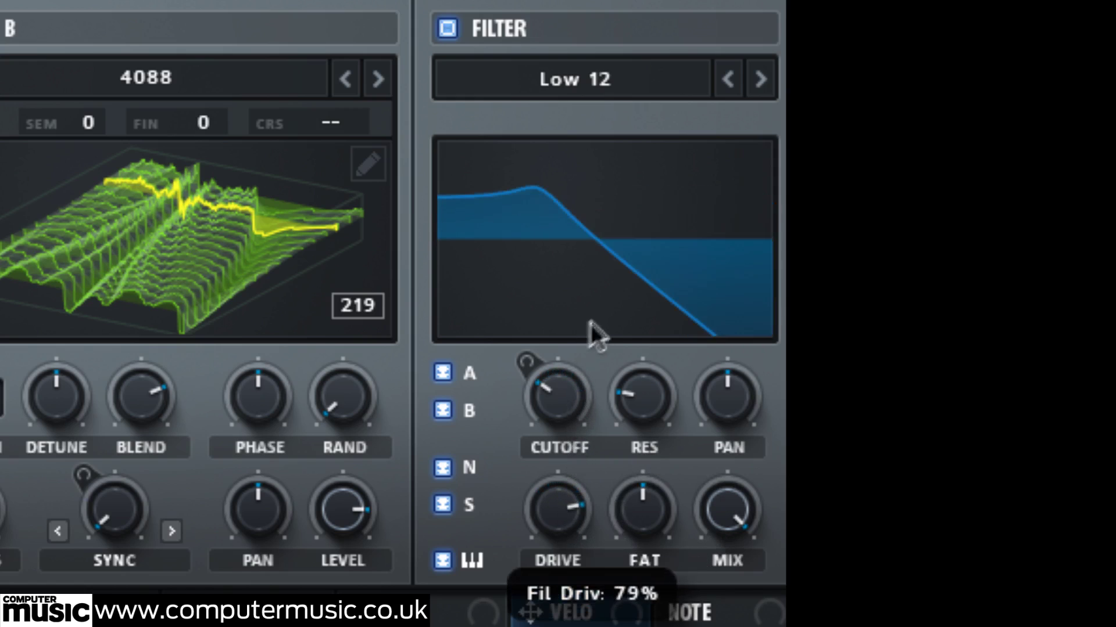
left_click_drag(733, 512, 729, 523)
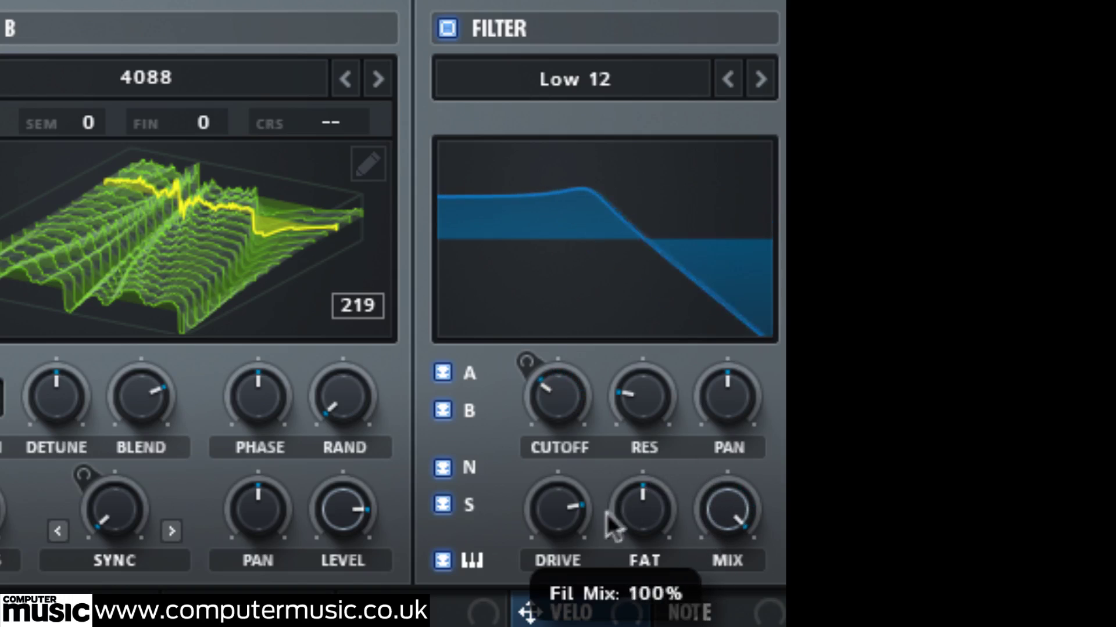
left_click_drag(556, 502, 549, 535)
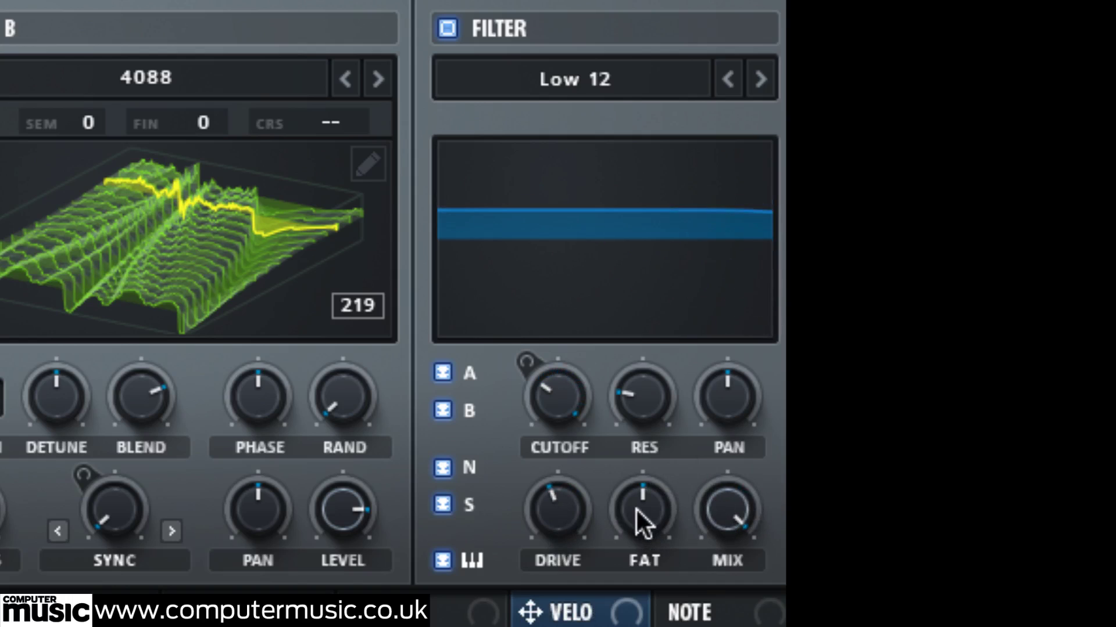
Raise the Low 12 filter's Fat amount to 75%.
left_click_drag(637, 510, 623, 379)
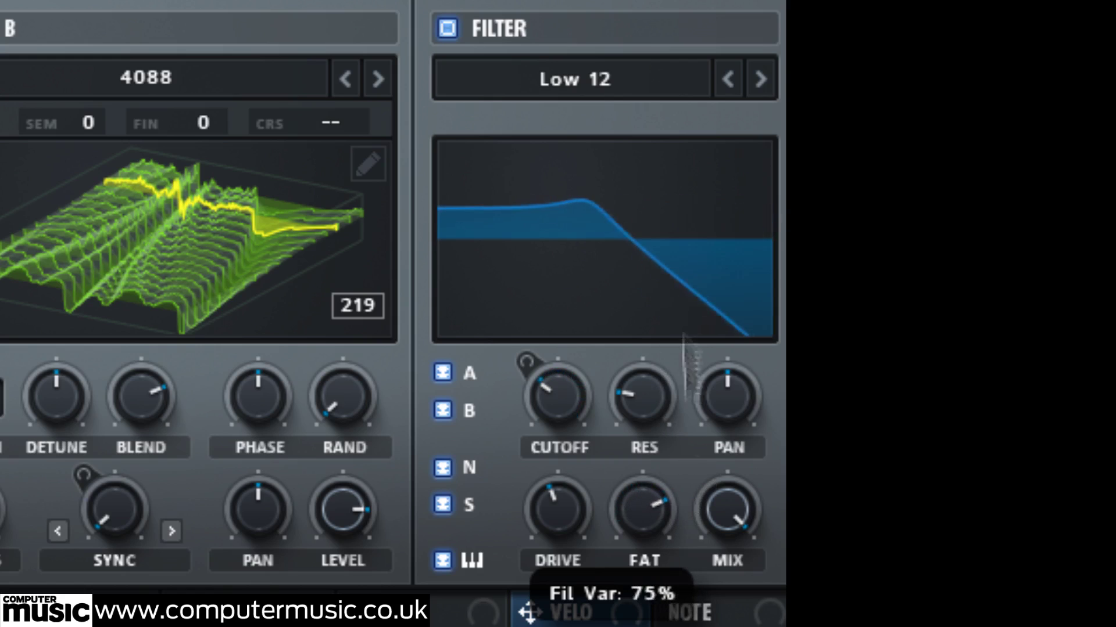
left_click(590, 84)
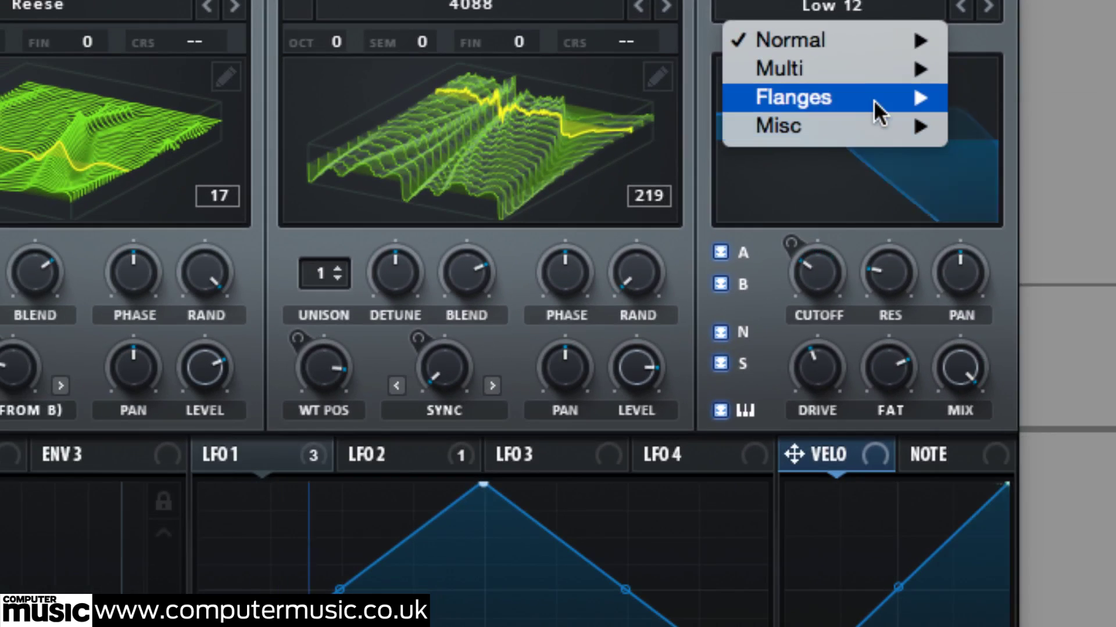
Switch the filter to Formant-III and lower its formant setting to 14%.
mouse_move(619, 221)
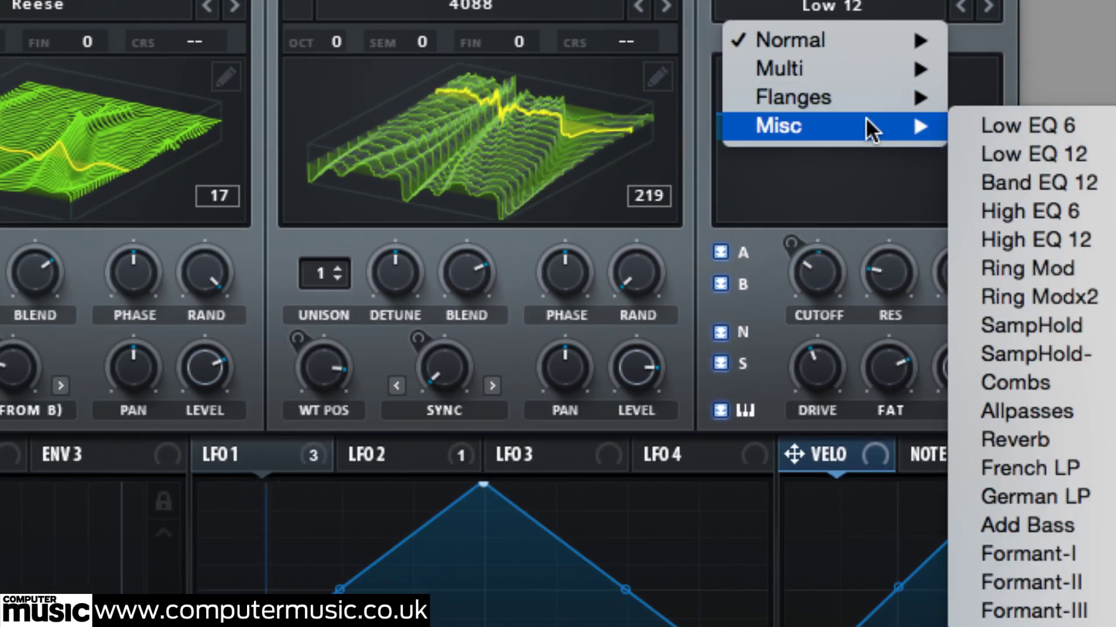
left_click(1075, 609)
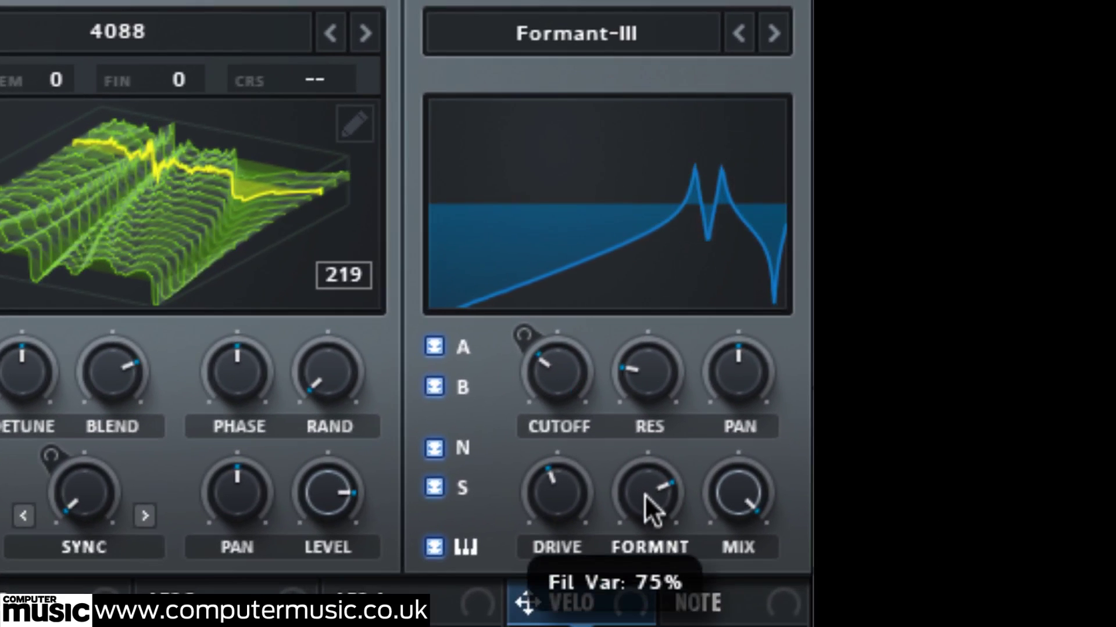
left_click_drag(645, 495, 639, 626)
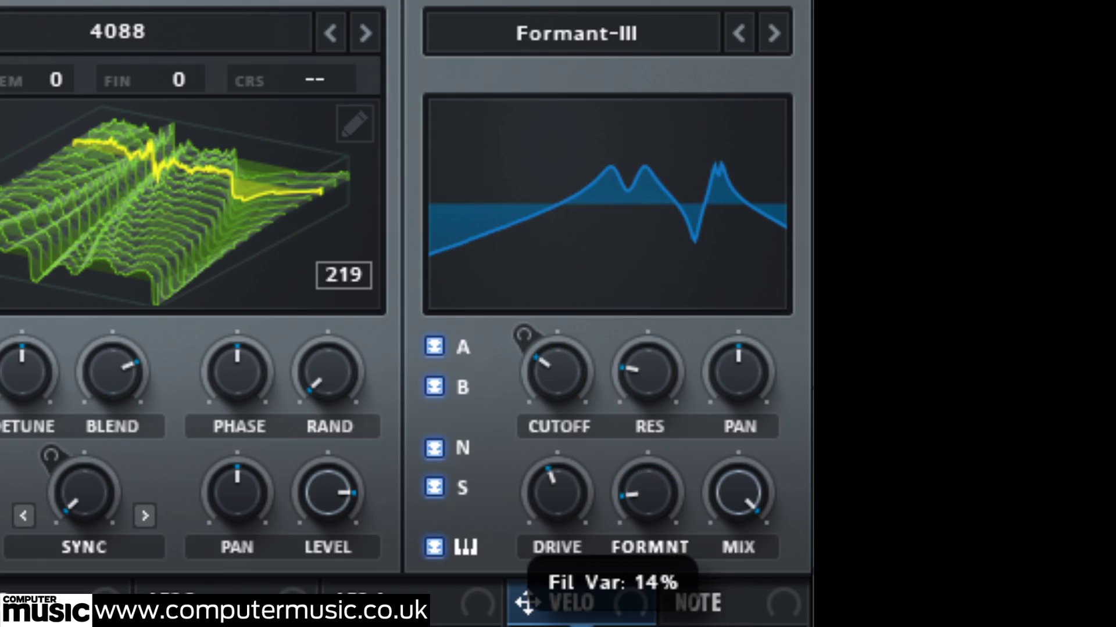
left_click(593, 45)
mouse_move(619, 112)
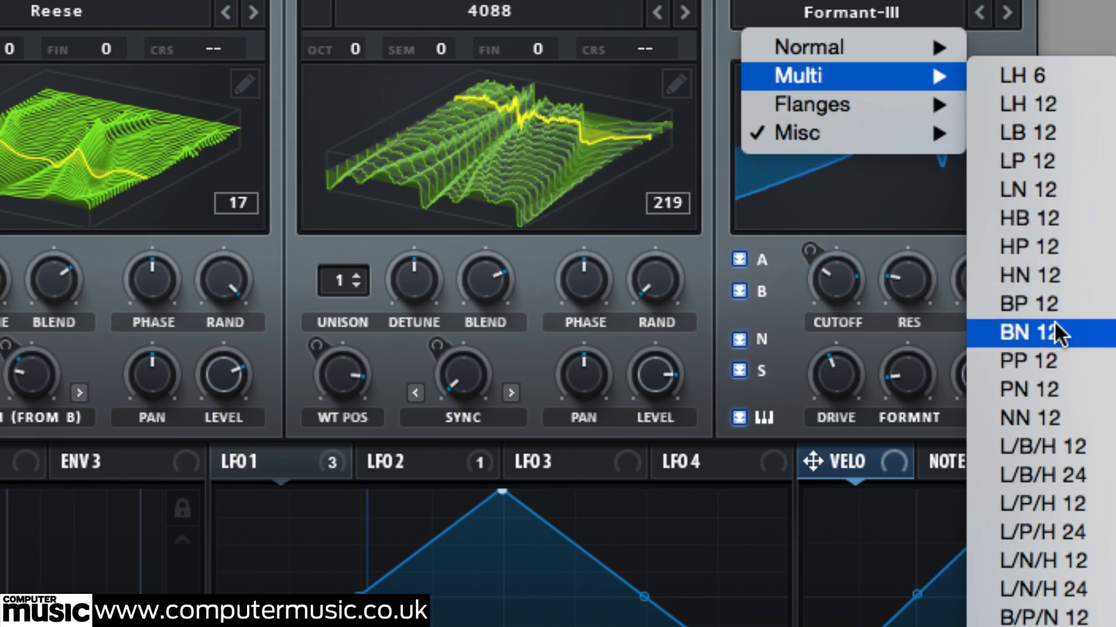
Select LN 12 and shape the notch: cutoff near 2145 Hz, frequency 46%.
left_click(1050, 193)
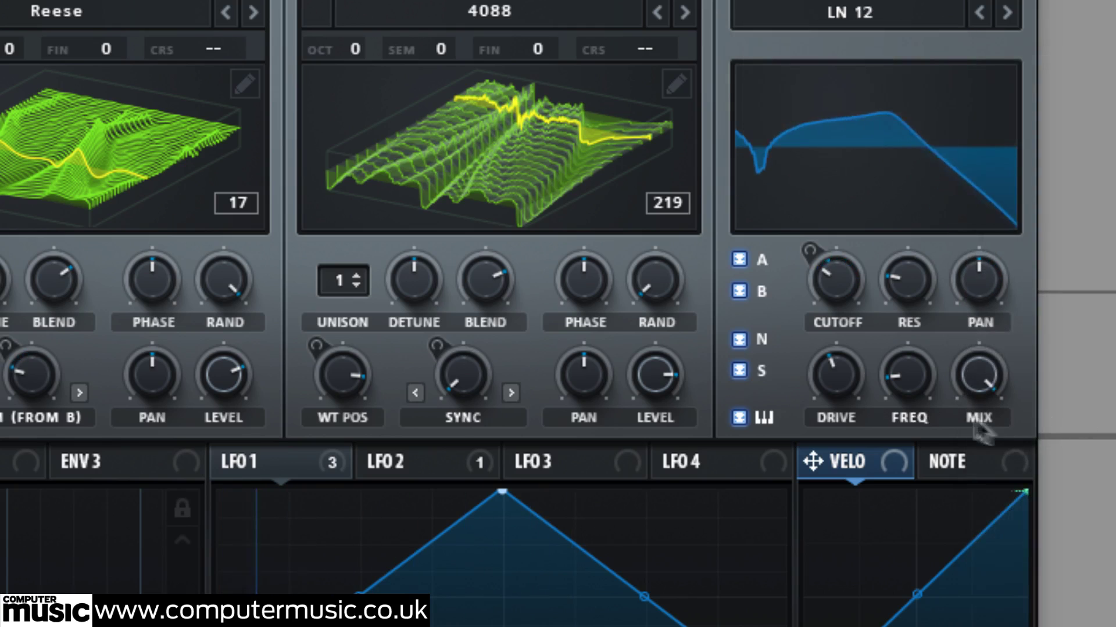
left_click_drag(913, 381, 914, 345)
left_click_drag(661, 455, 668, 420)
left_click_drag(580, 391, 554, 395)
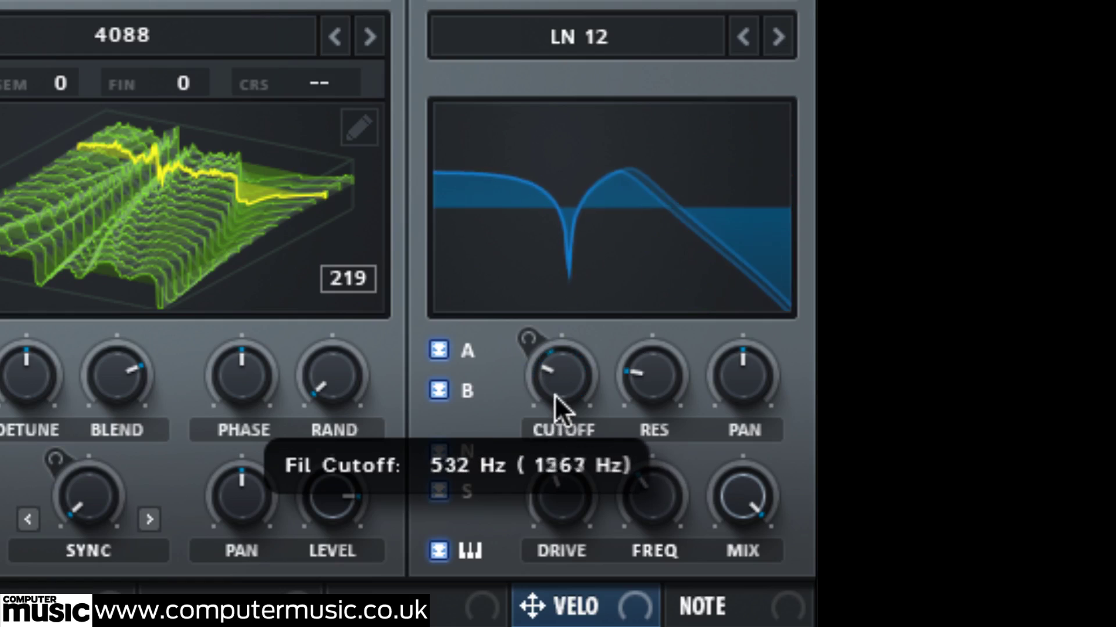
left_click_drag(660, 491, 632, 587)
left_click_drag(563, 395, 584, 292)
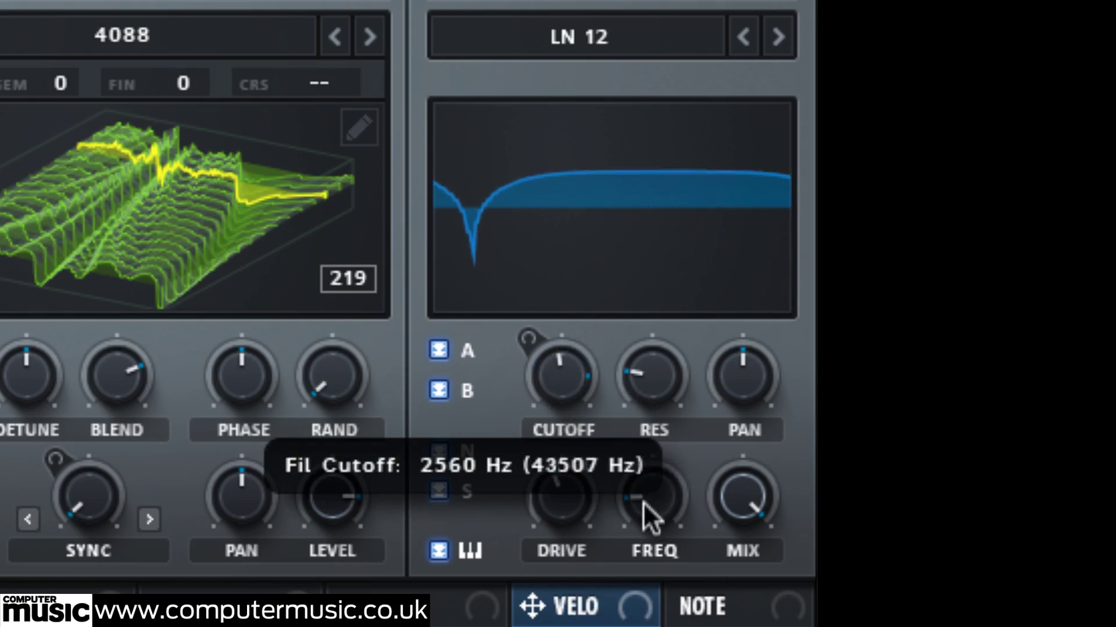
left_click_drag(642, 502, 677, 407)
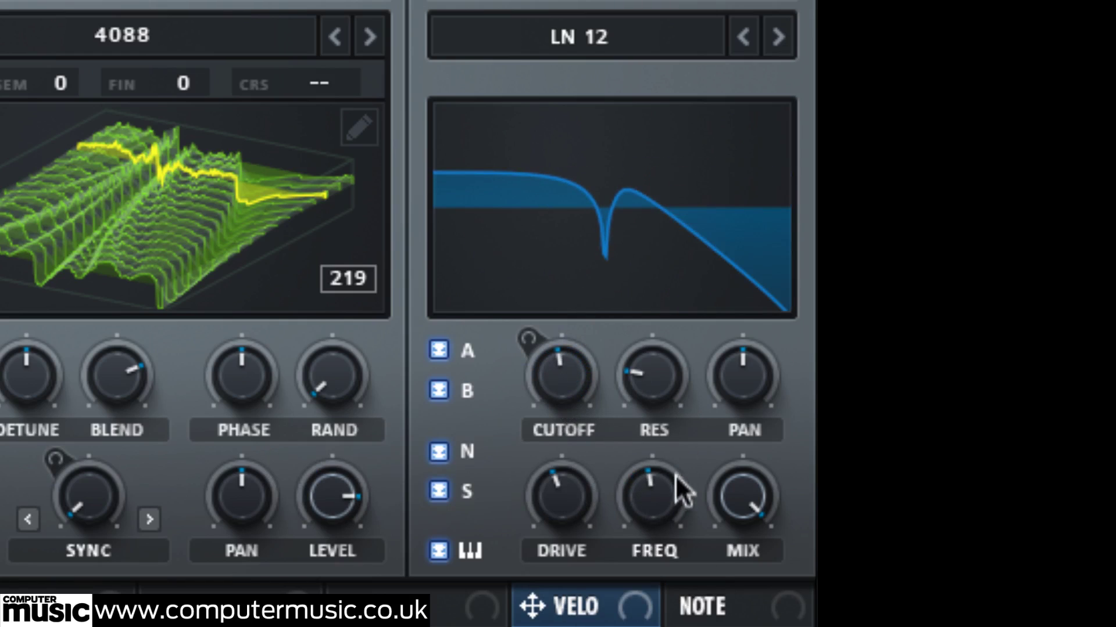
Toggle oscillator B routing off and on, sweeping filter level to zero and back to 100%.
mouse_move(541, 395)
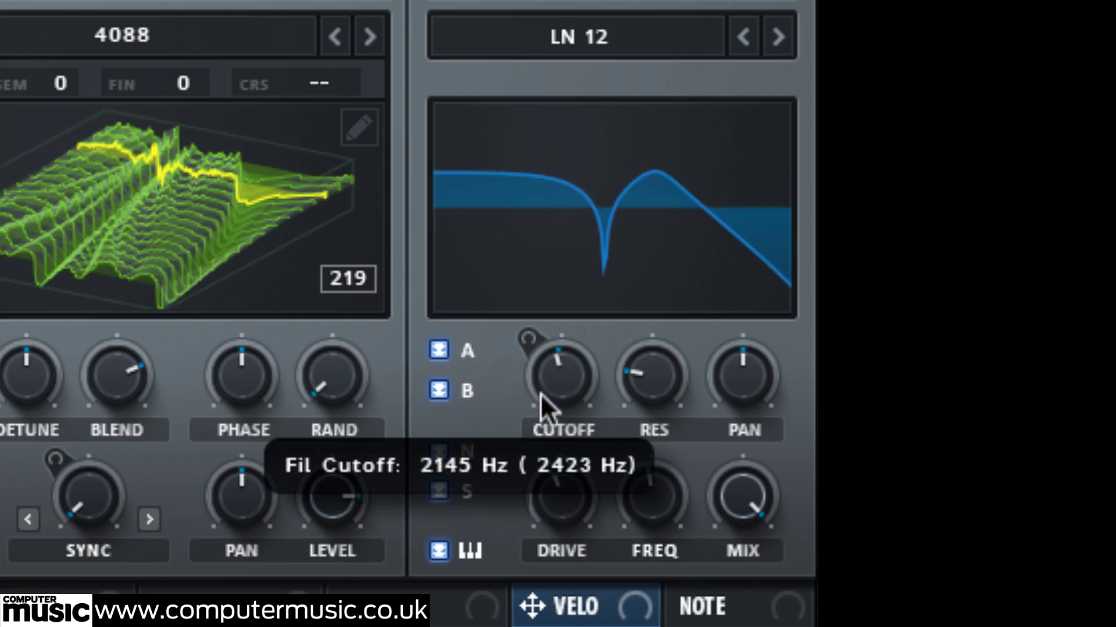
mouse_move(651, 519)
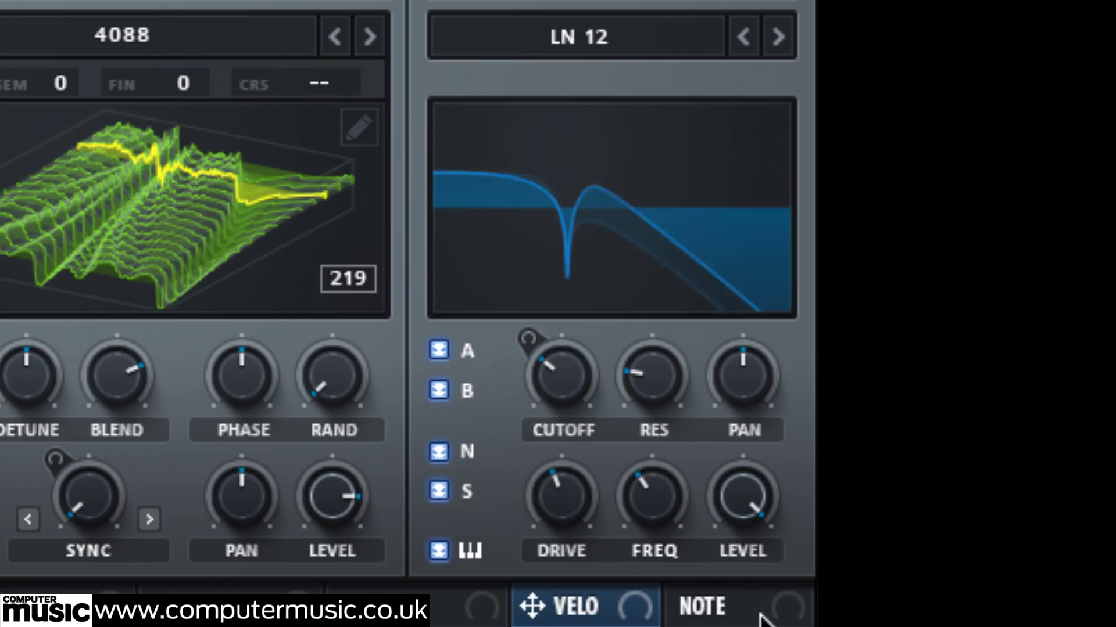
mouse_move(736, 494)
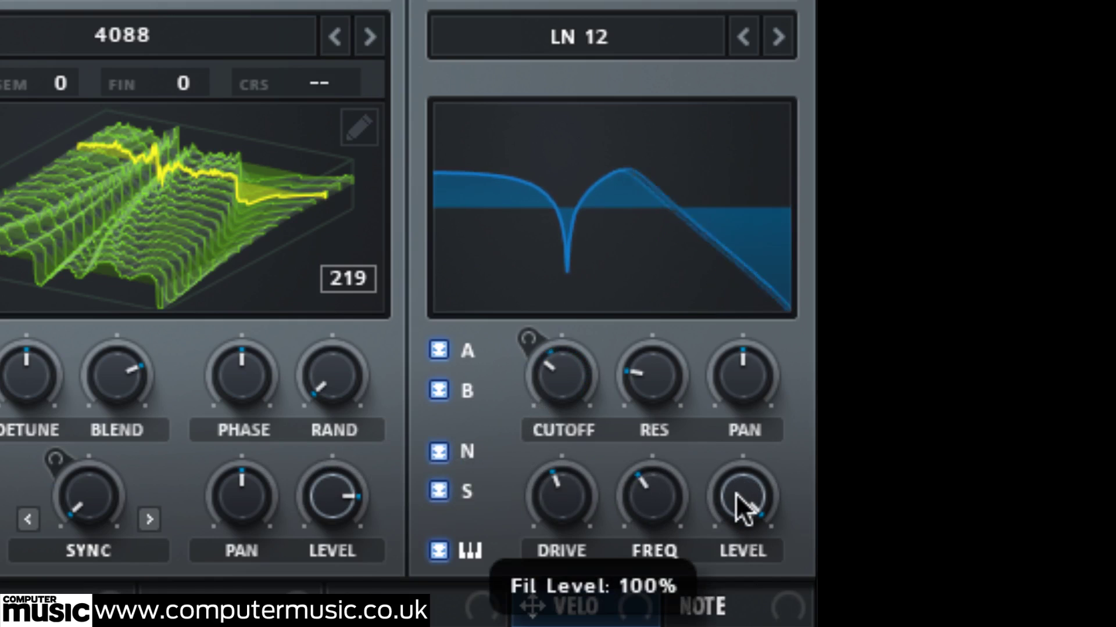
left_click(437, 387)
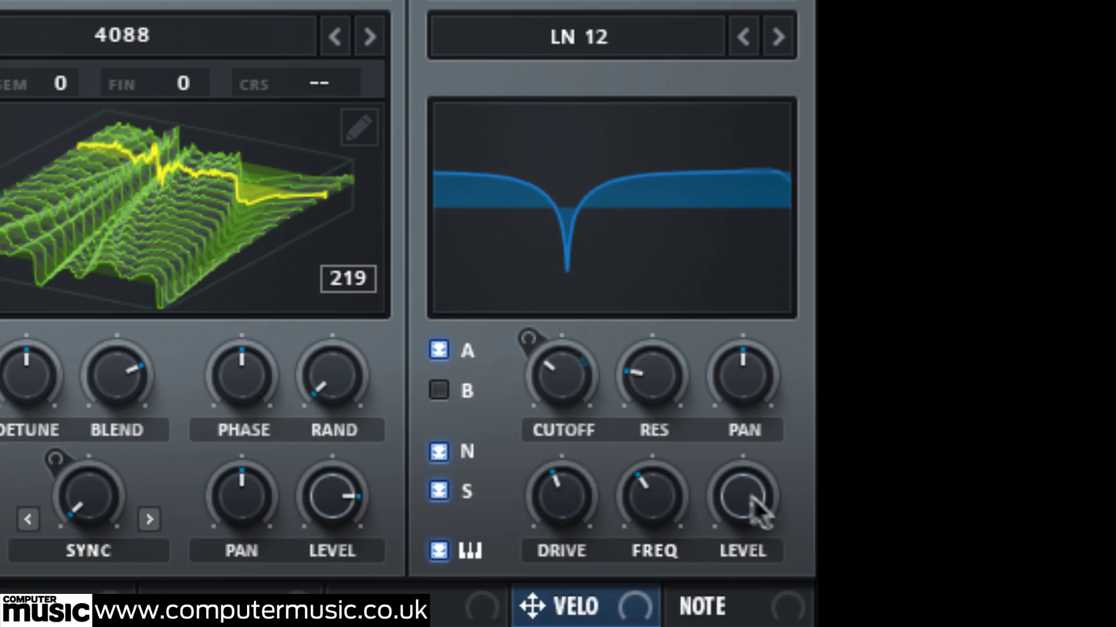
mouse_move(752, 511)
left_mouse_down()
mouse_move(731, 514)
mouse_move(742, 514)
left_mouse_up()
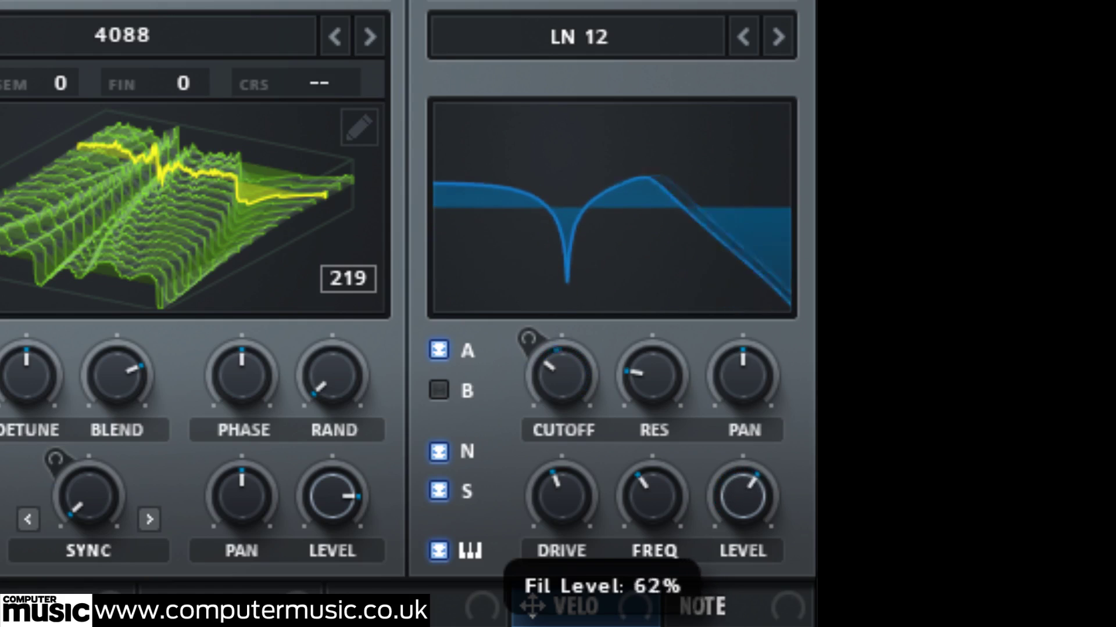
left_click(438, 390)
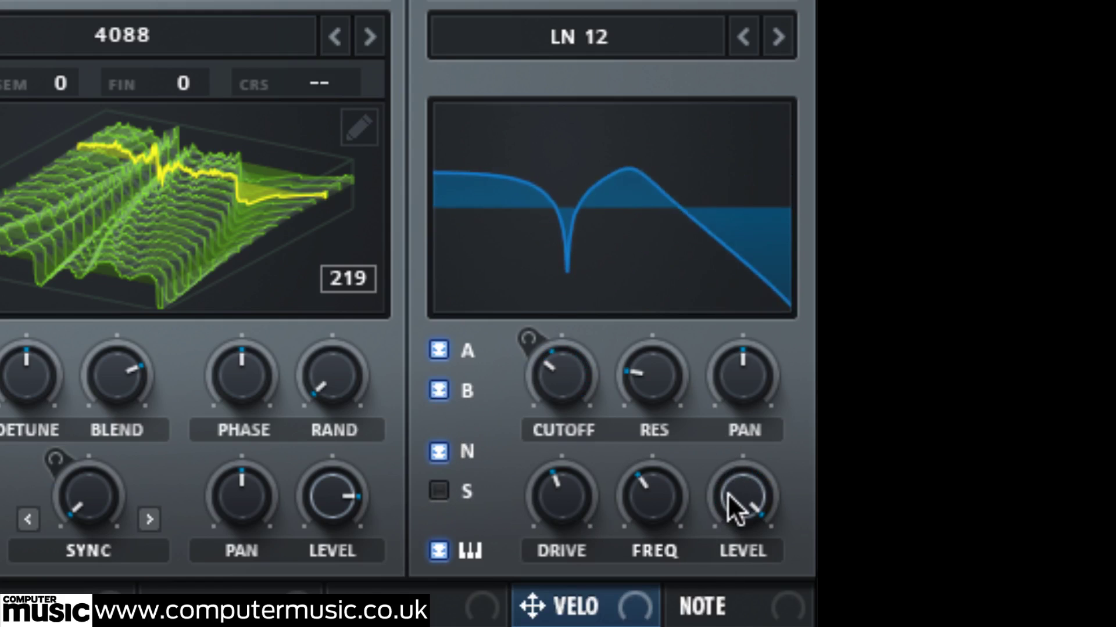
left_click_drag(737, 506, 737, 550)
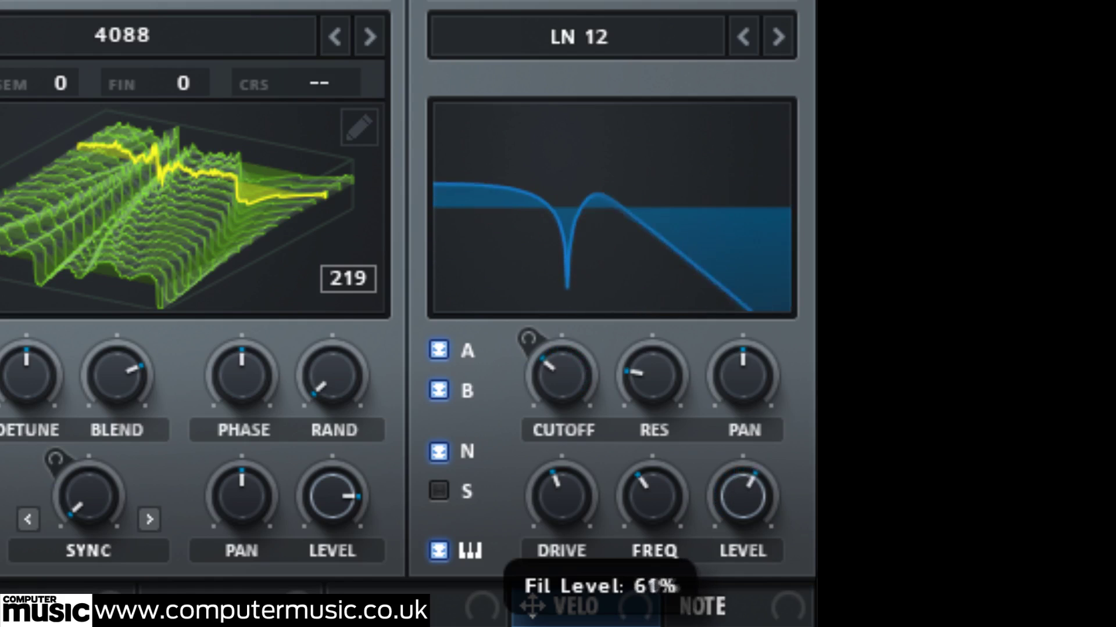
left_click_drag(731, 570, 713, 467)
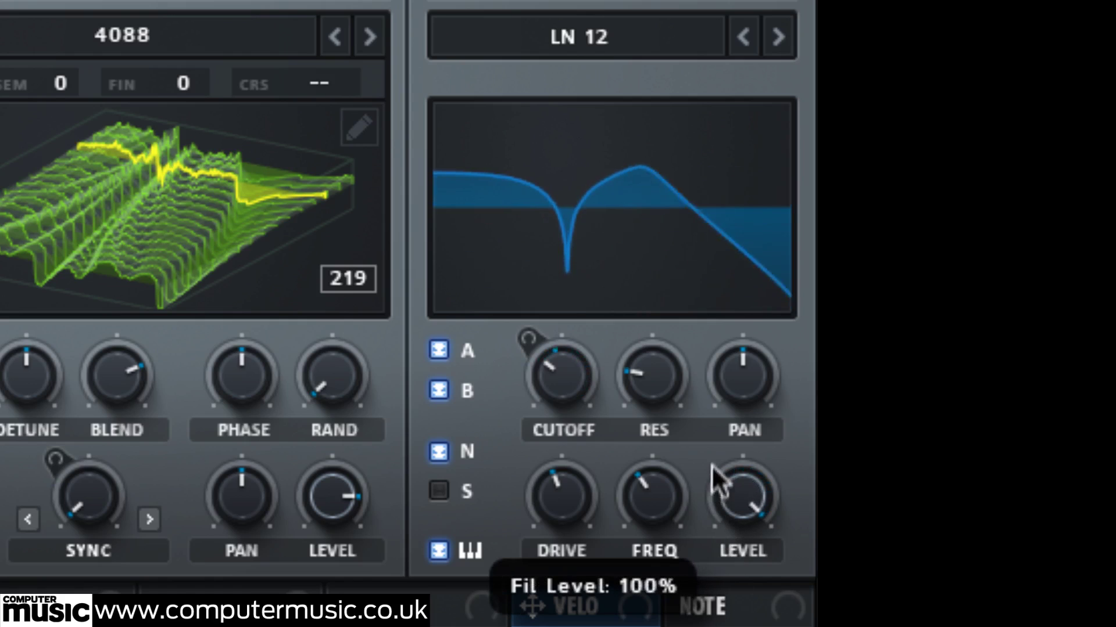